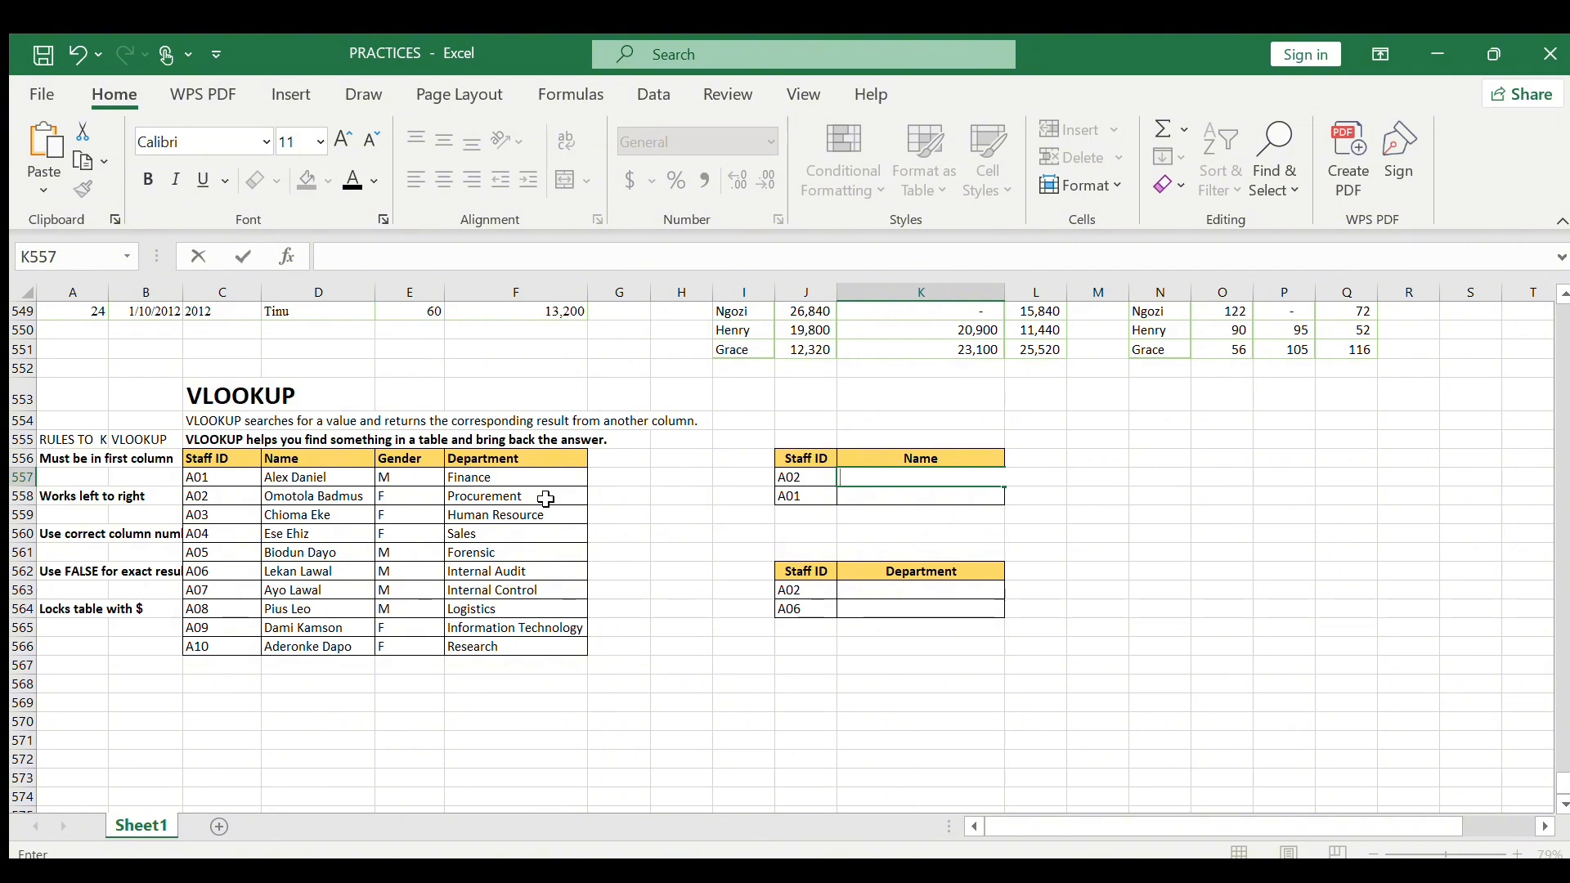
- Enter =VLOOKUP(J557,C556:D566,2,FALSE) in K557 to look up the name for the staff ID beside it
left_click(870, 476)
type("=VL")
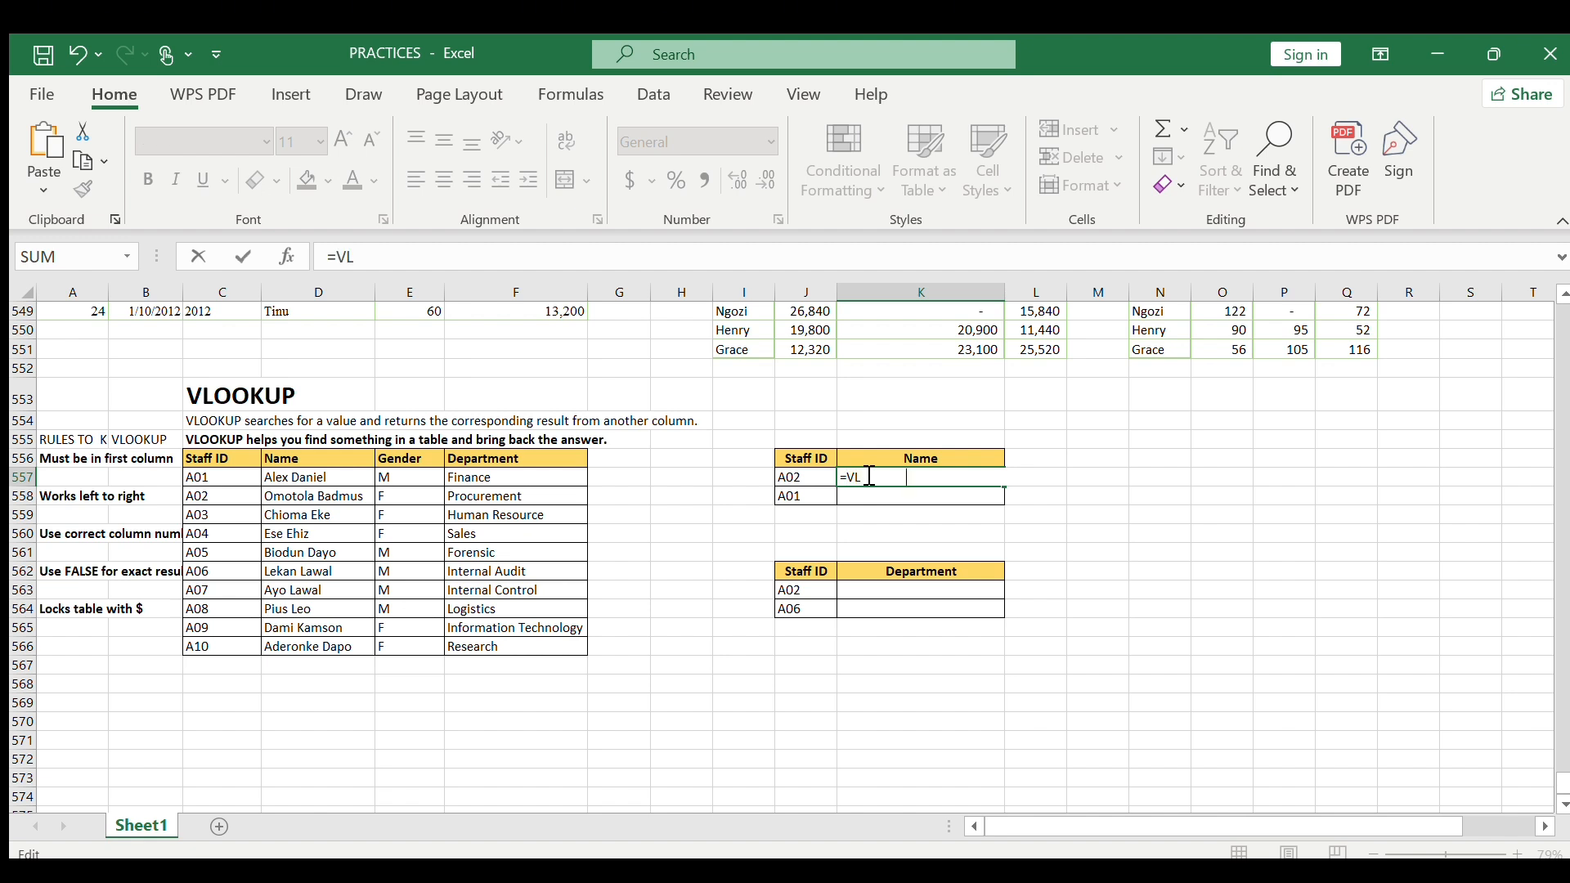
key("Tab")
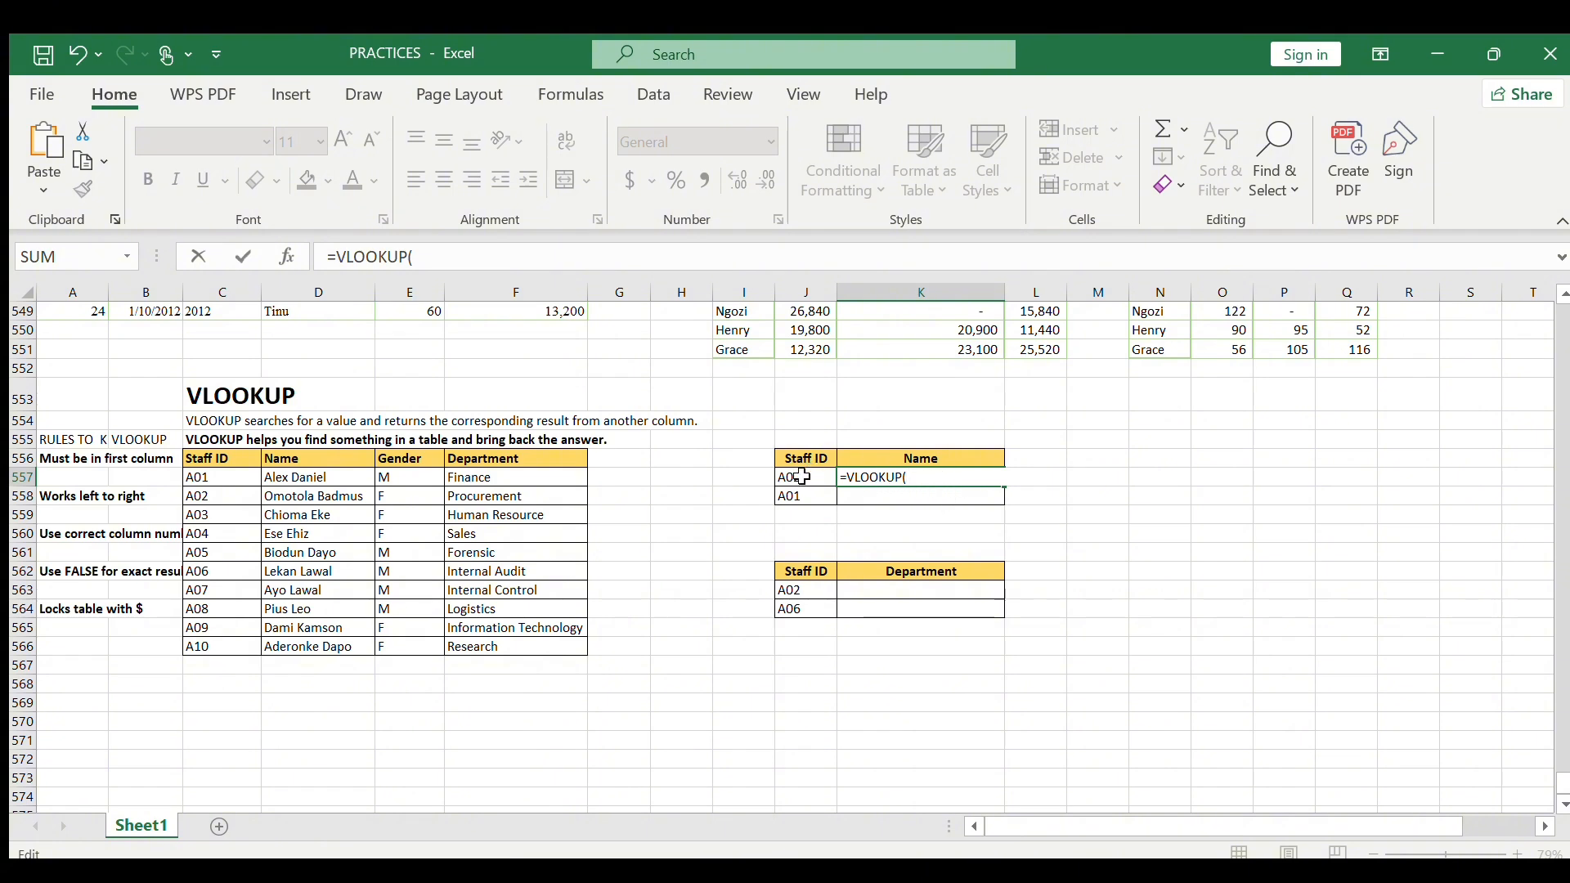
left_click(804, 477)
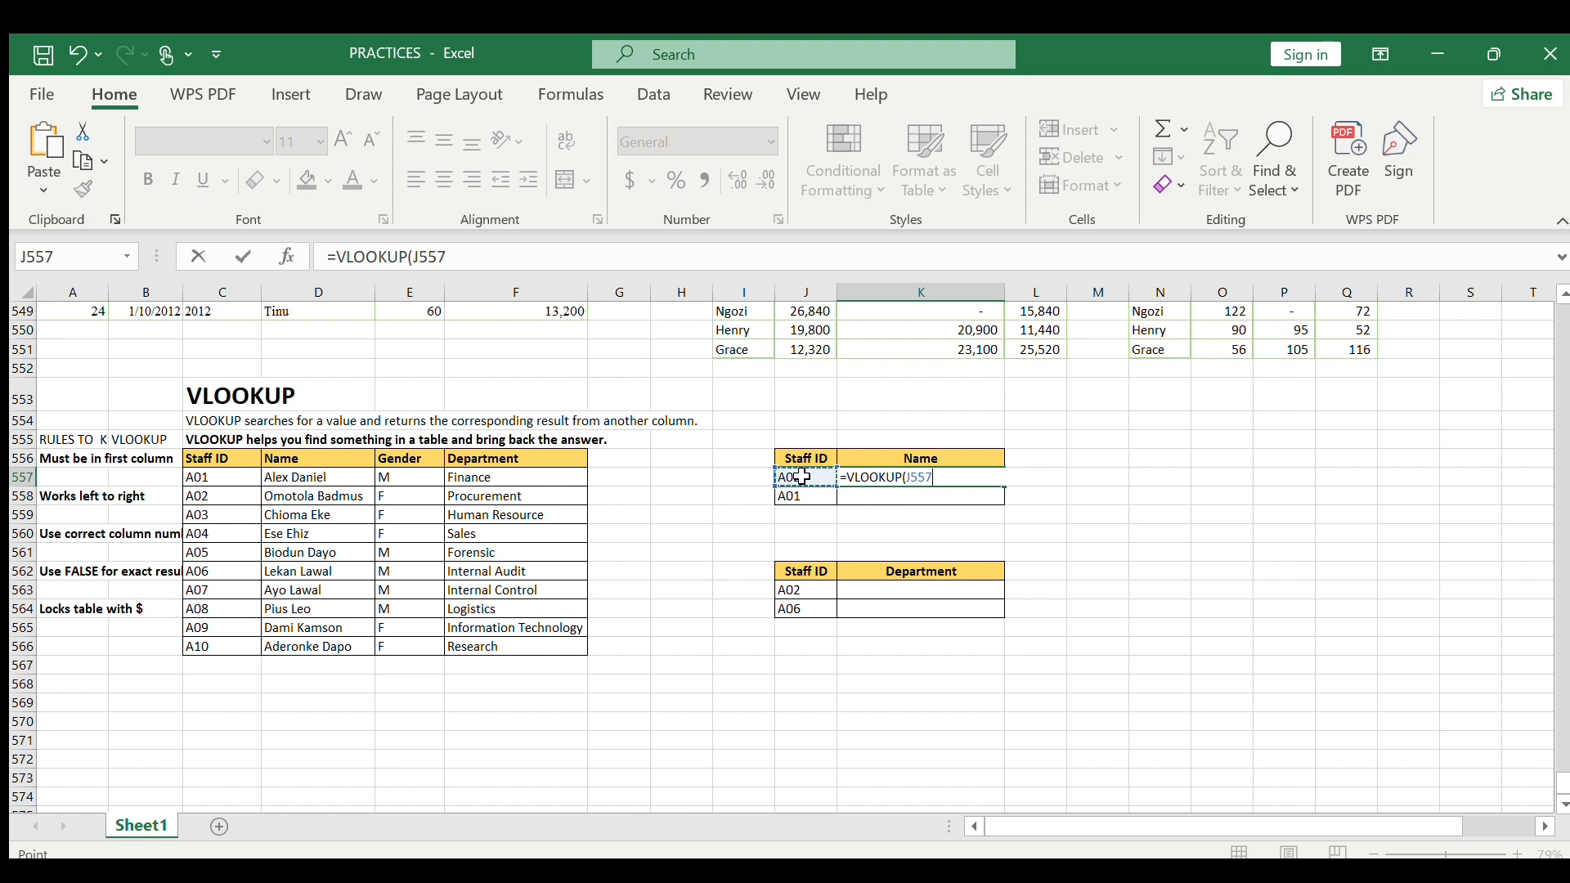
type(",")
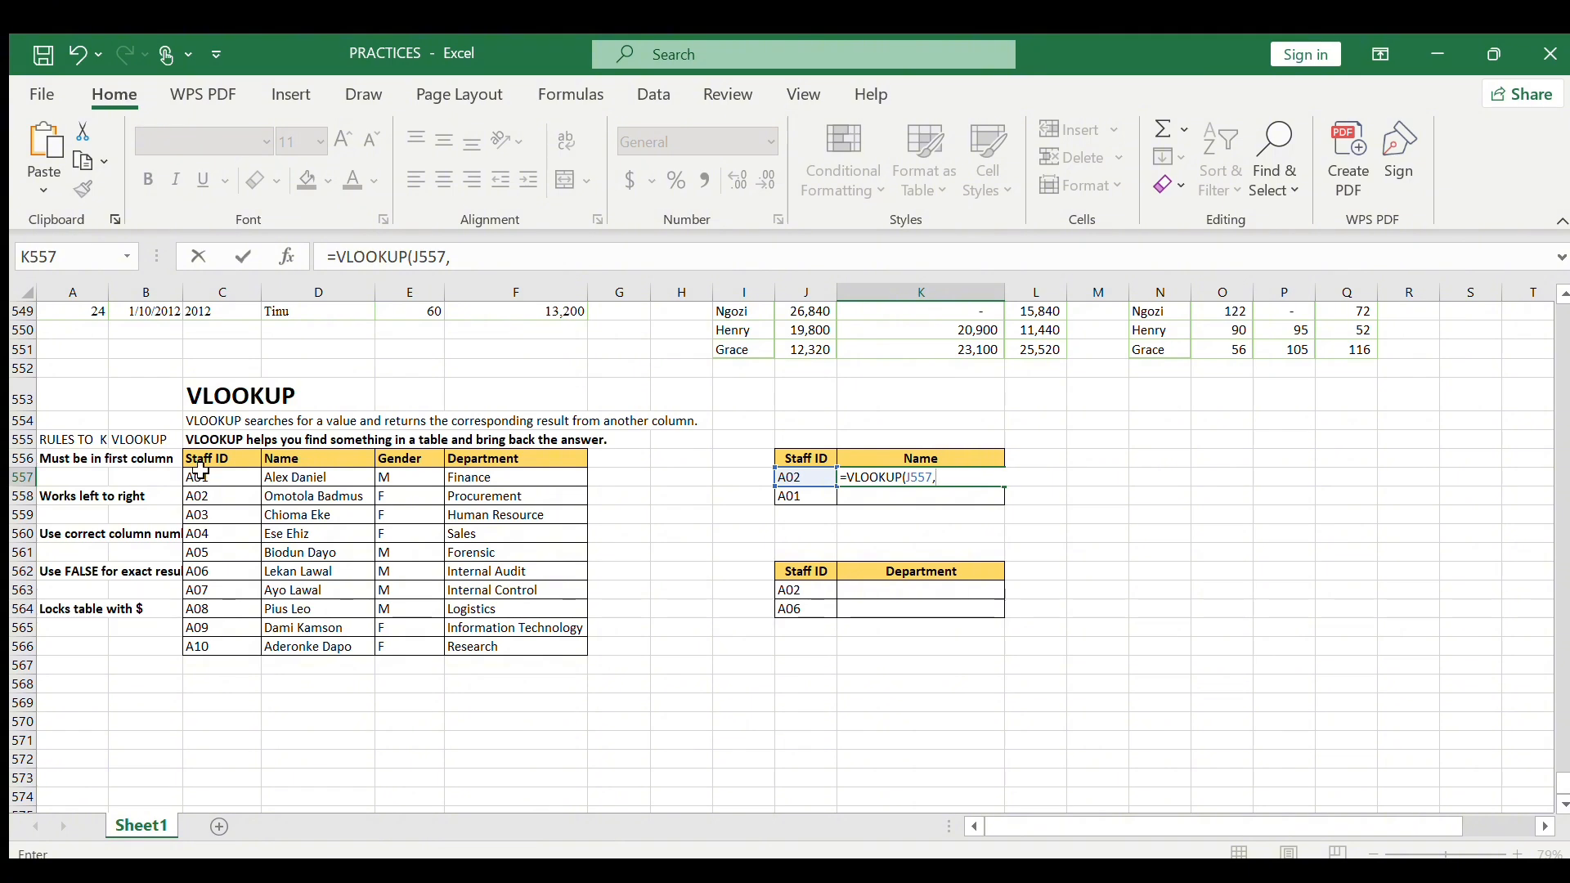
left_click_drag(199, 458, 354, 648)
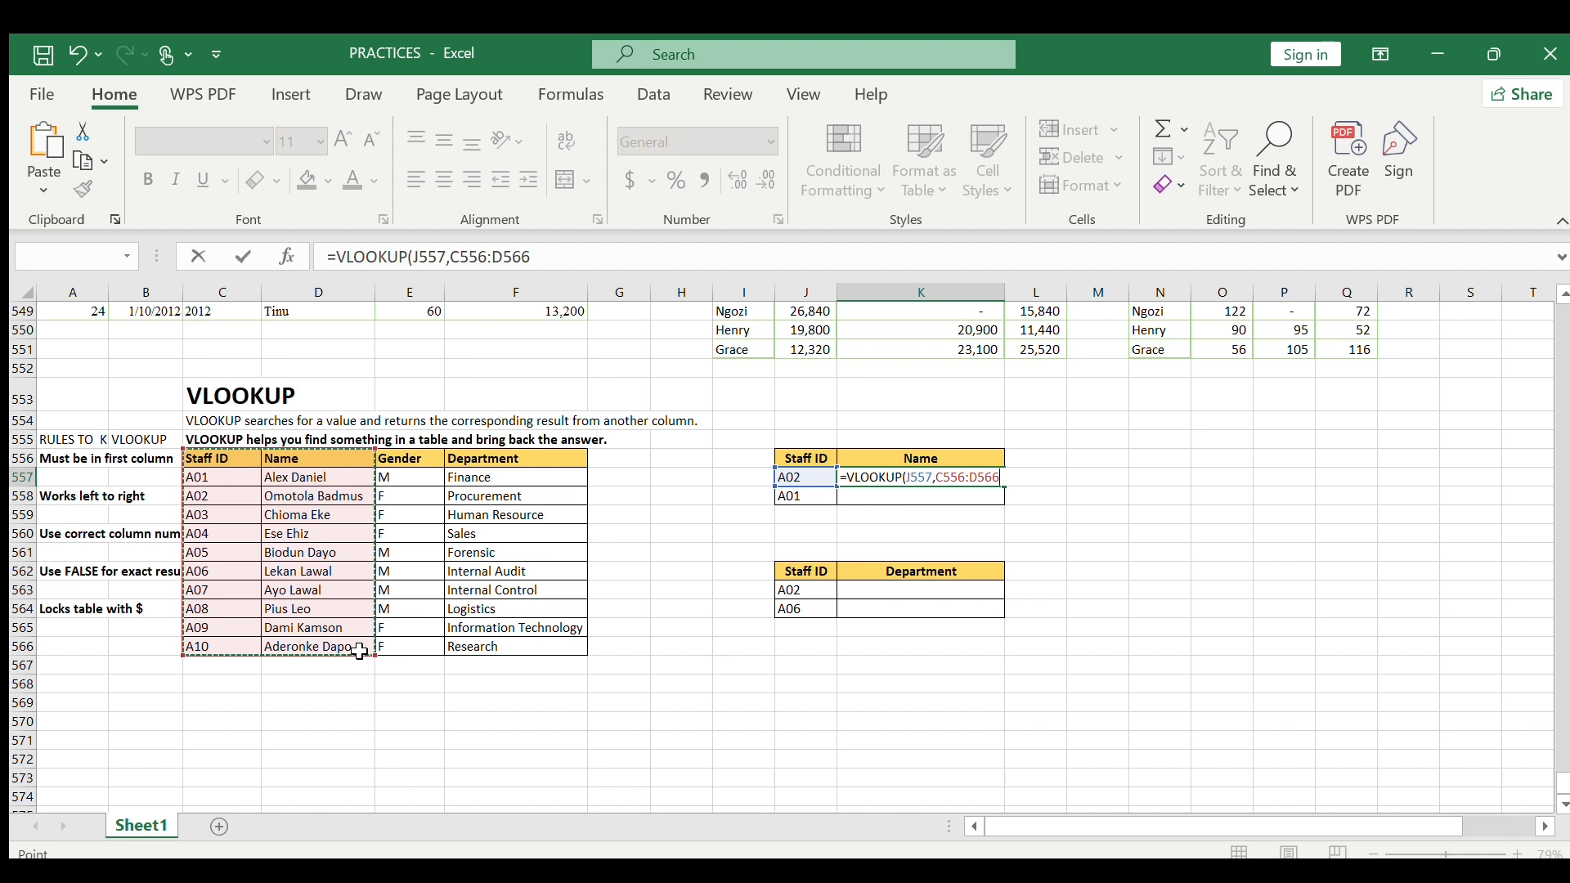
type(",")
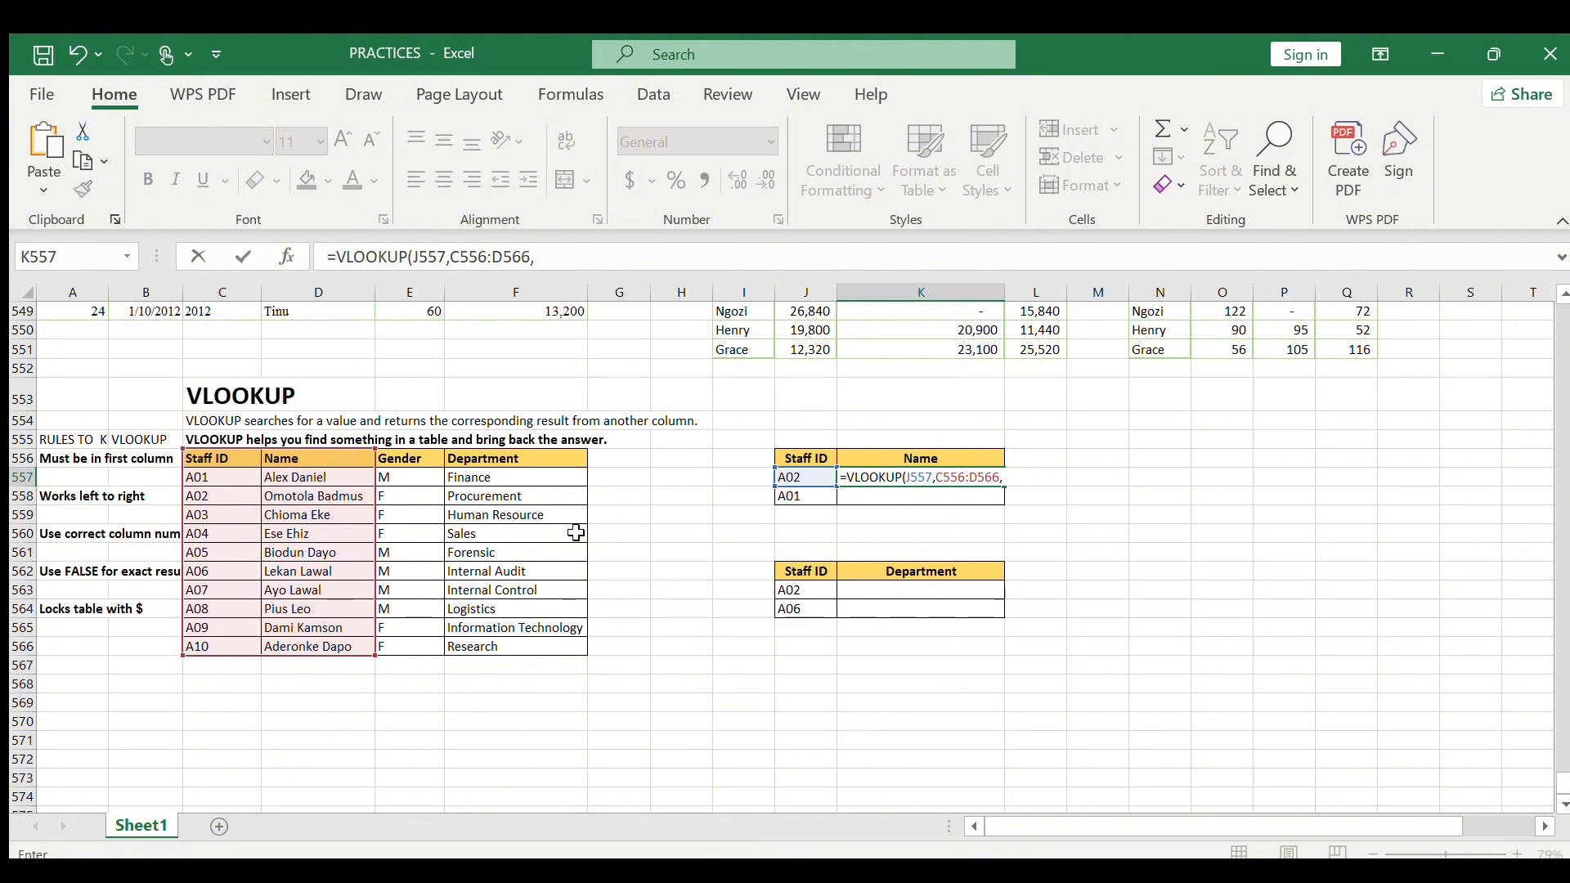
type("2")
left_click_drag(970, 609, 764, 385)
double_click(922, 479)
type(",FALSE")
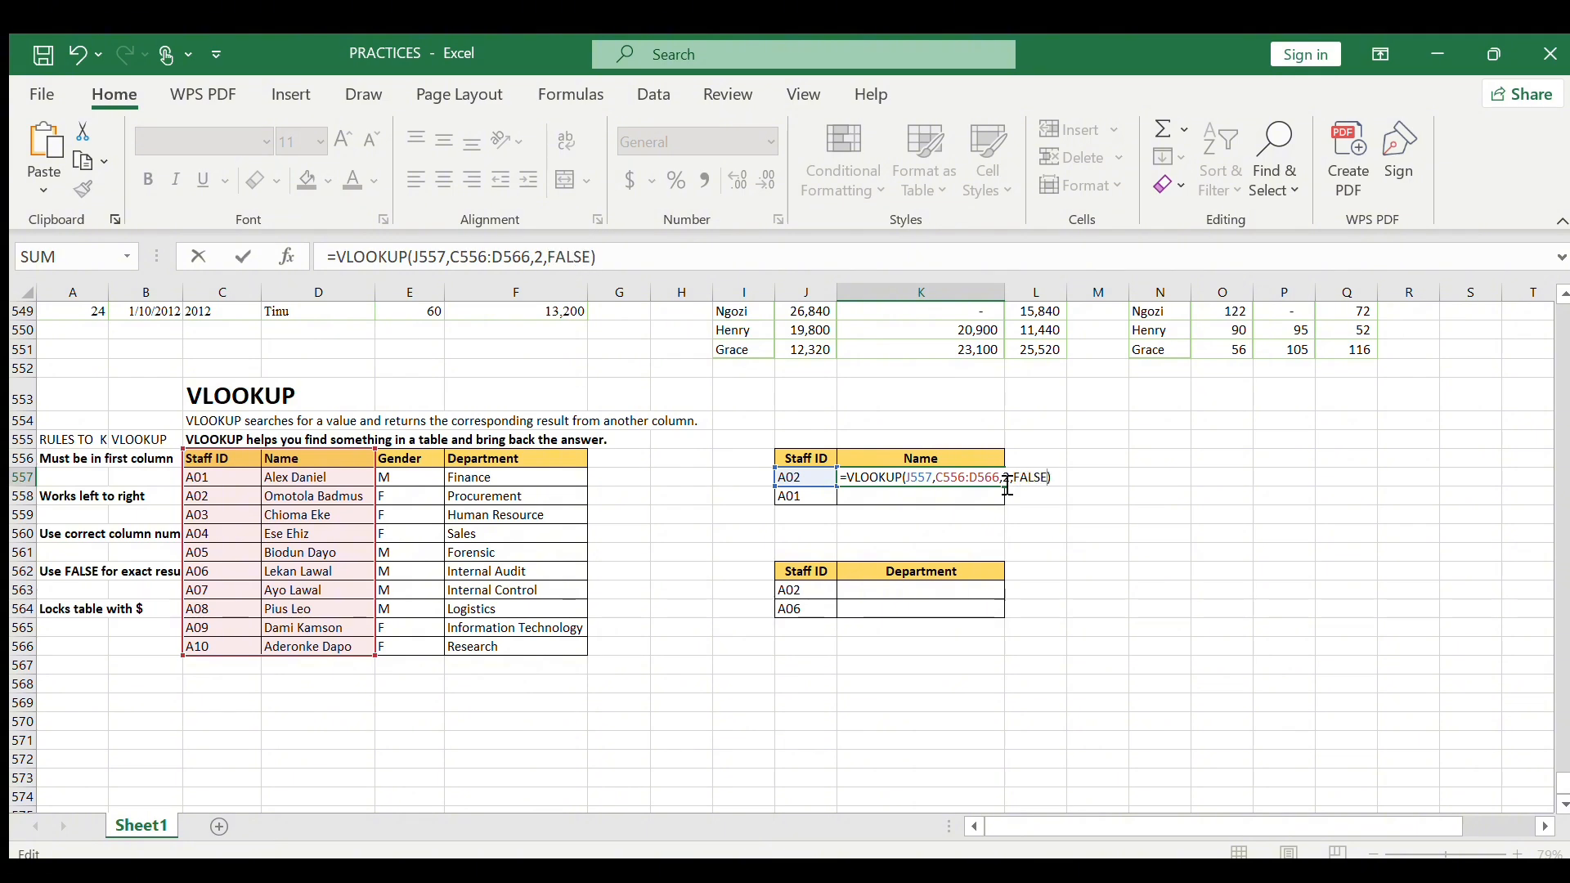
type(")")
key("Return")
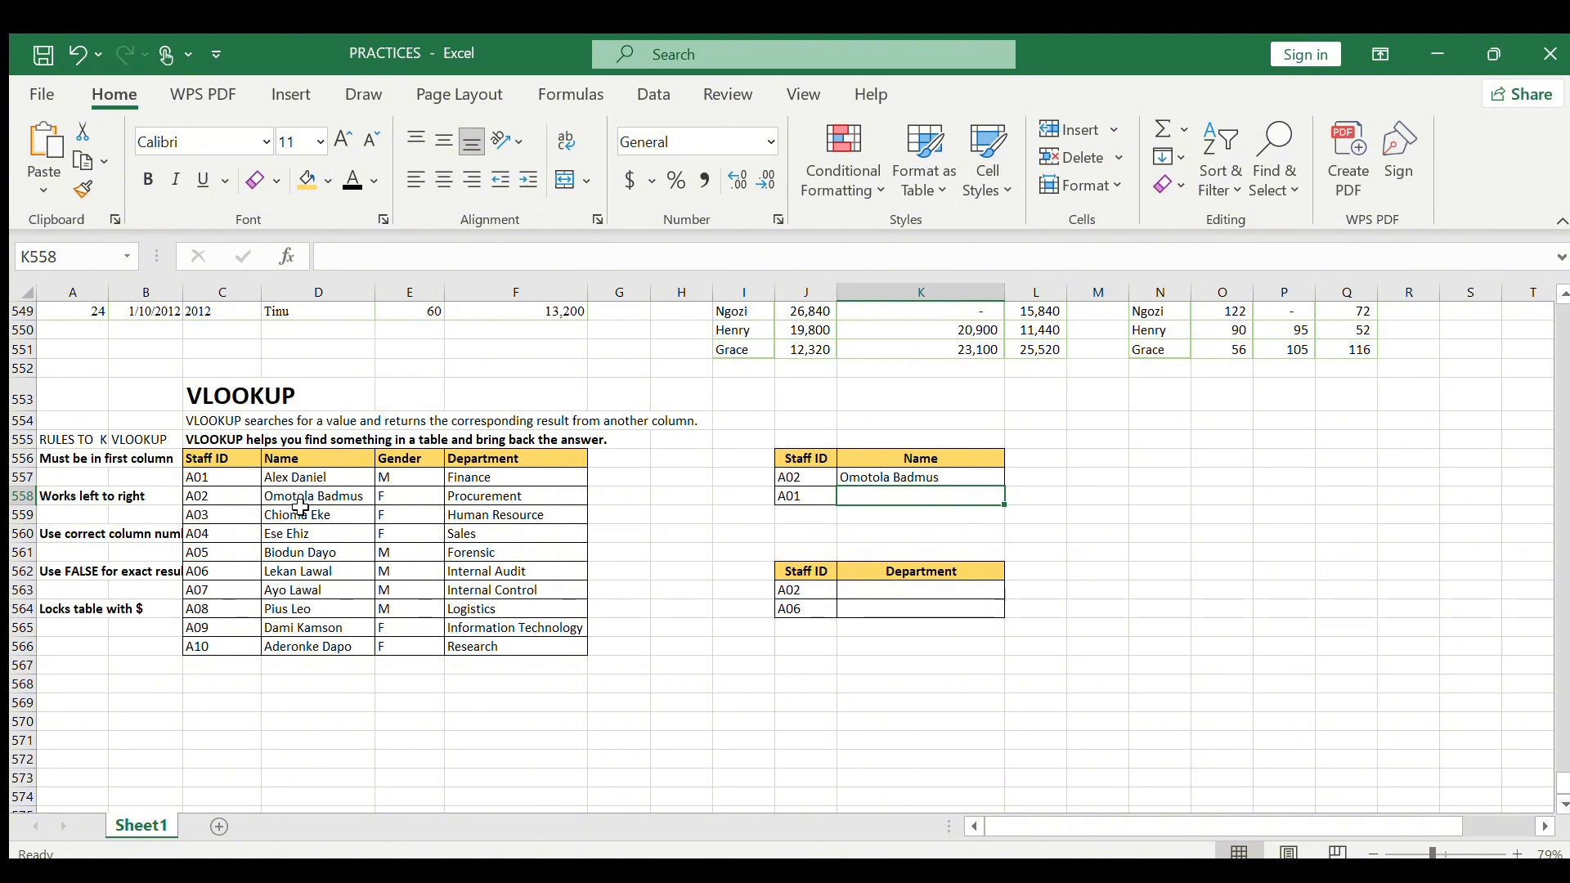
- Make the table range in K557's VLOOKUP formula absolute as $C$556:$D$566
double_click(919, 481)
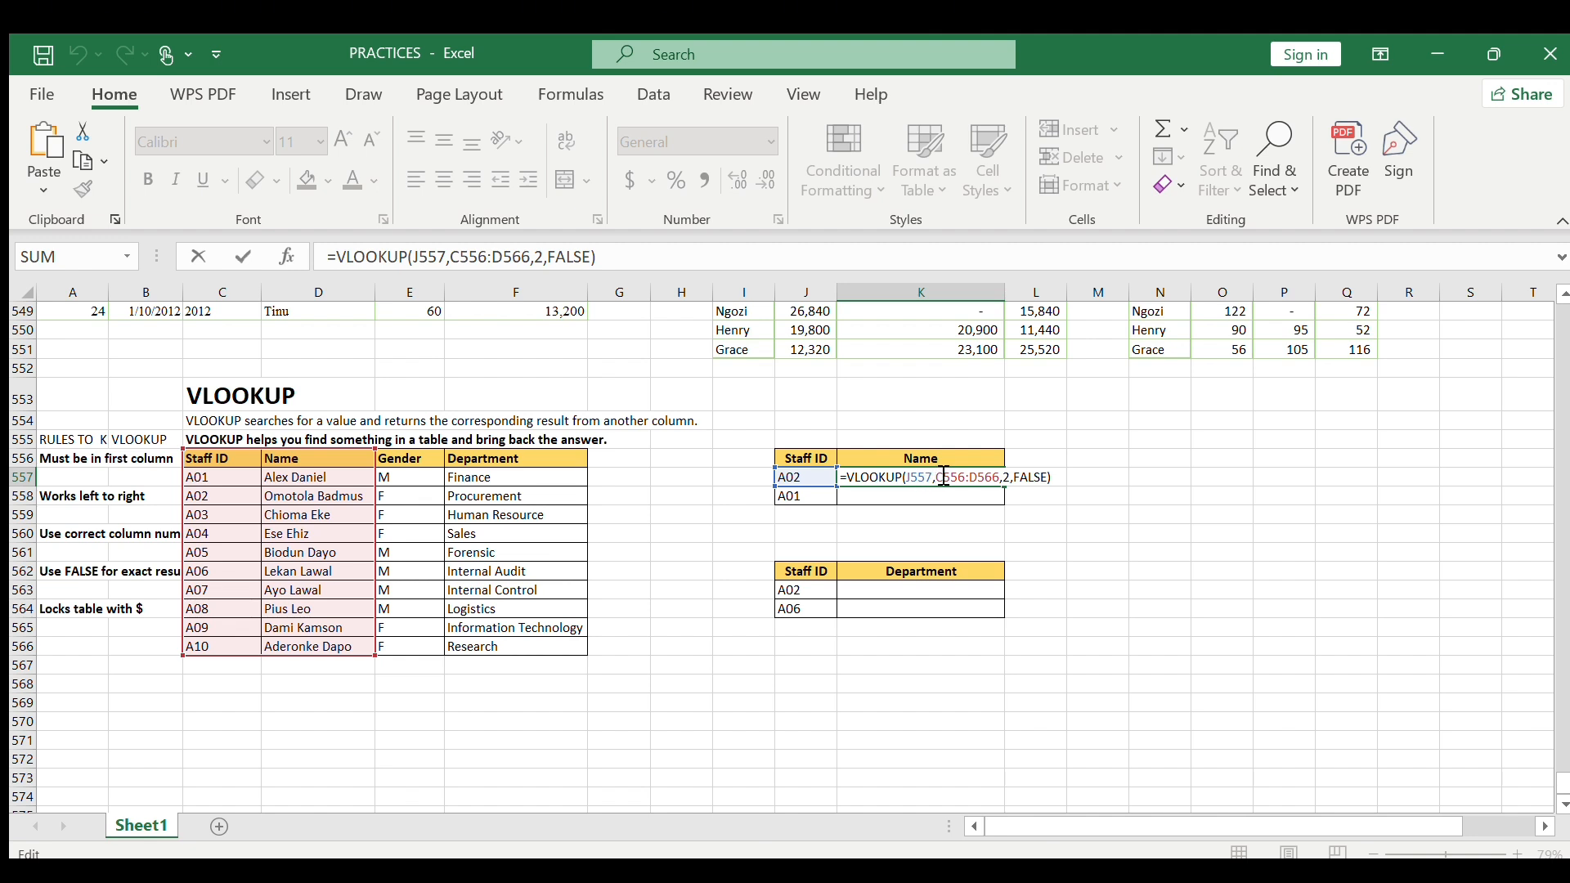
left_click_drag(937, 478, 1002, 480)
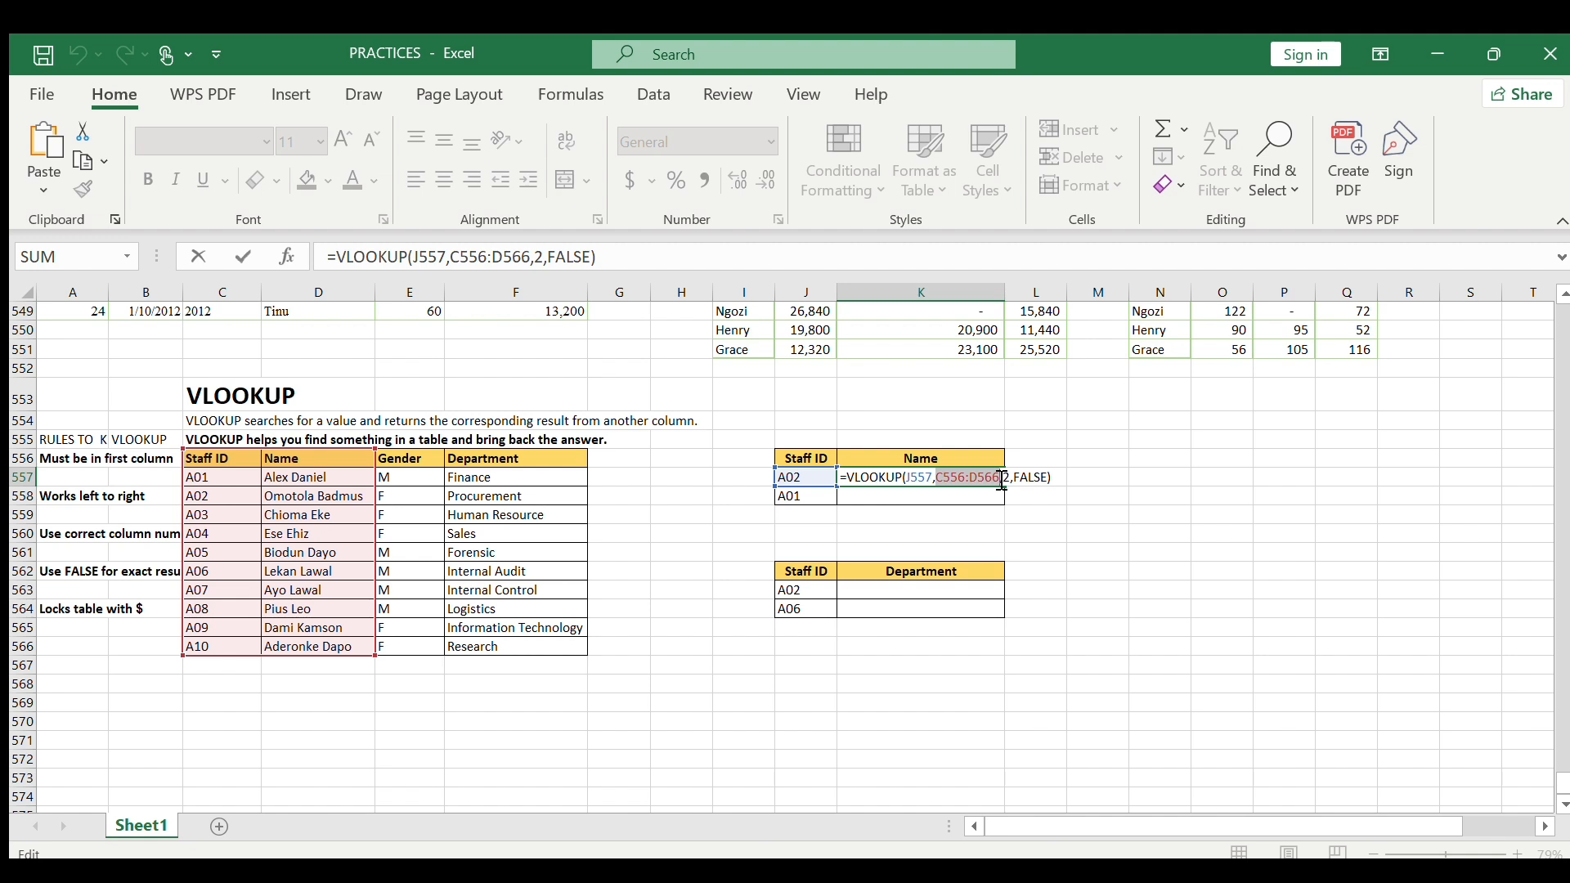
key("F4")
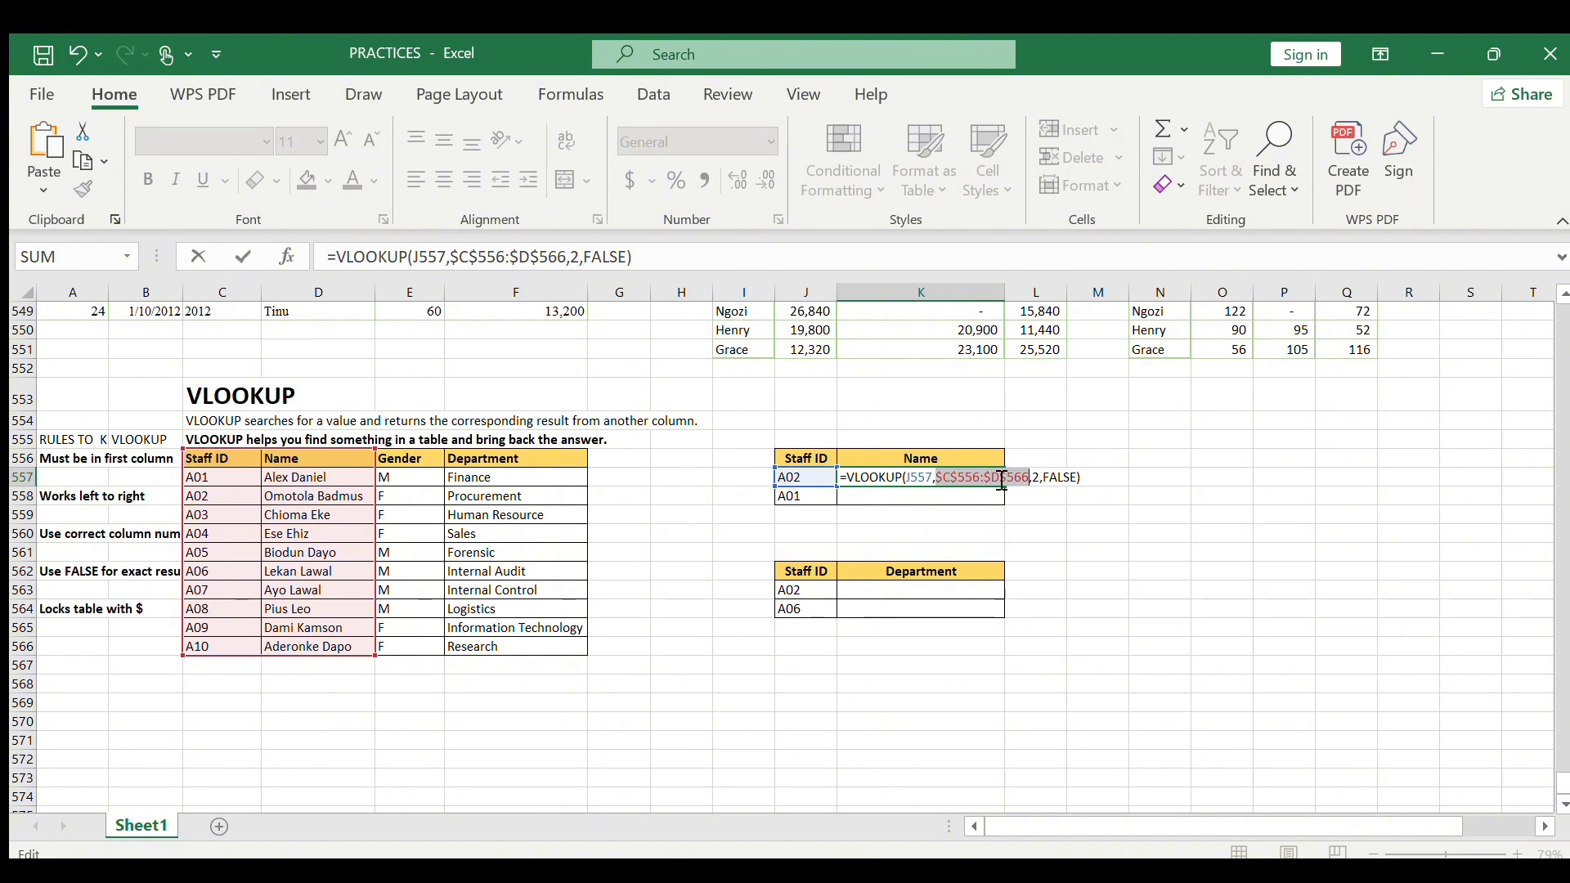
key("Return")
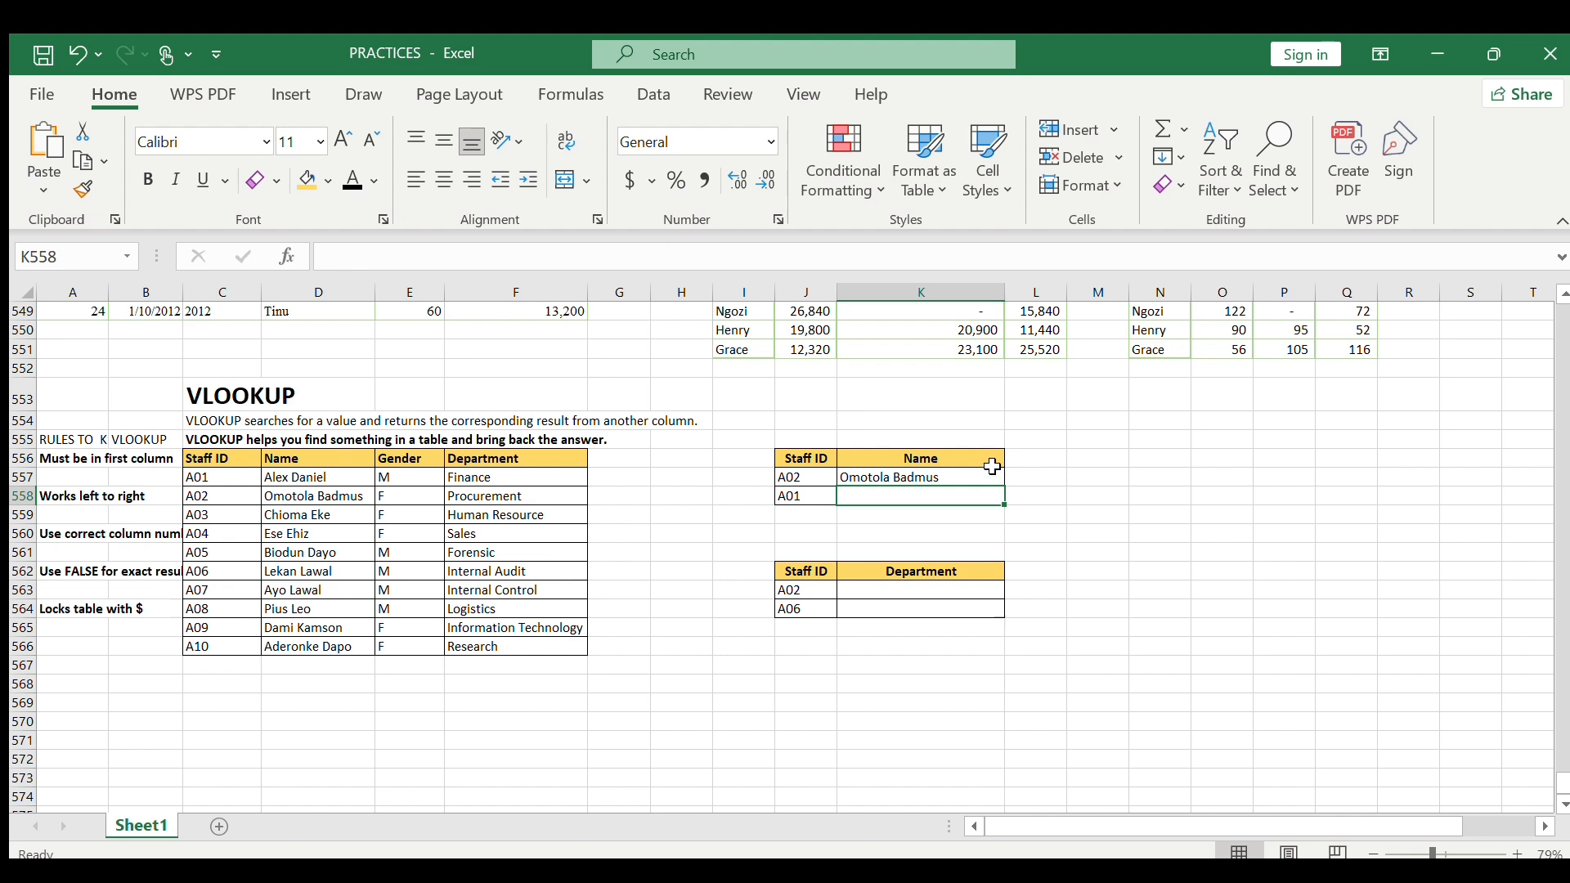
- Fill the name lookup formula from K557 down to K558
left_click(996, 464)
left_click(999, 479)
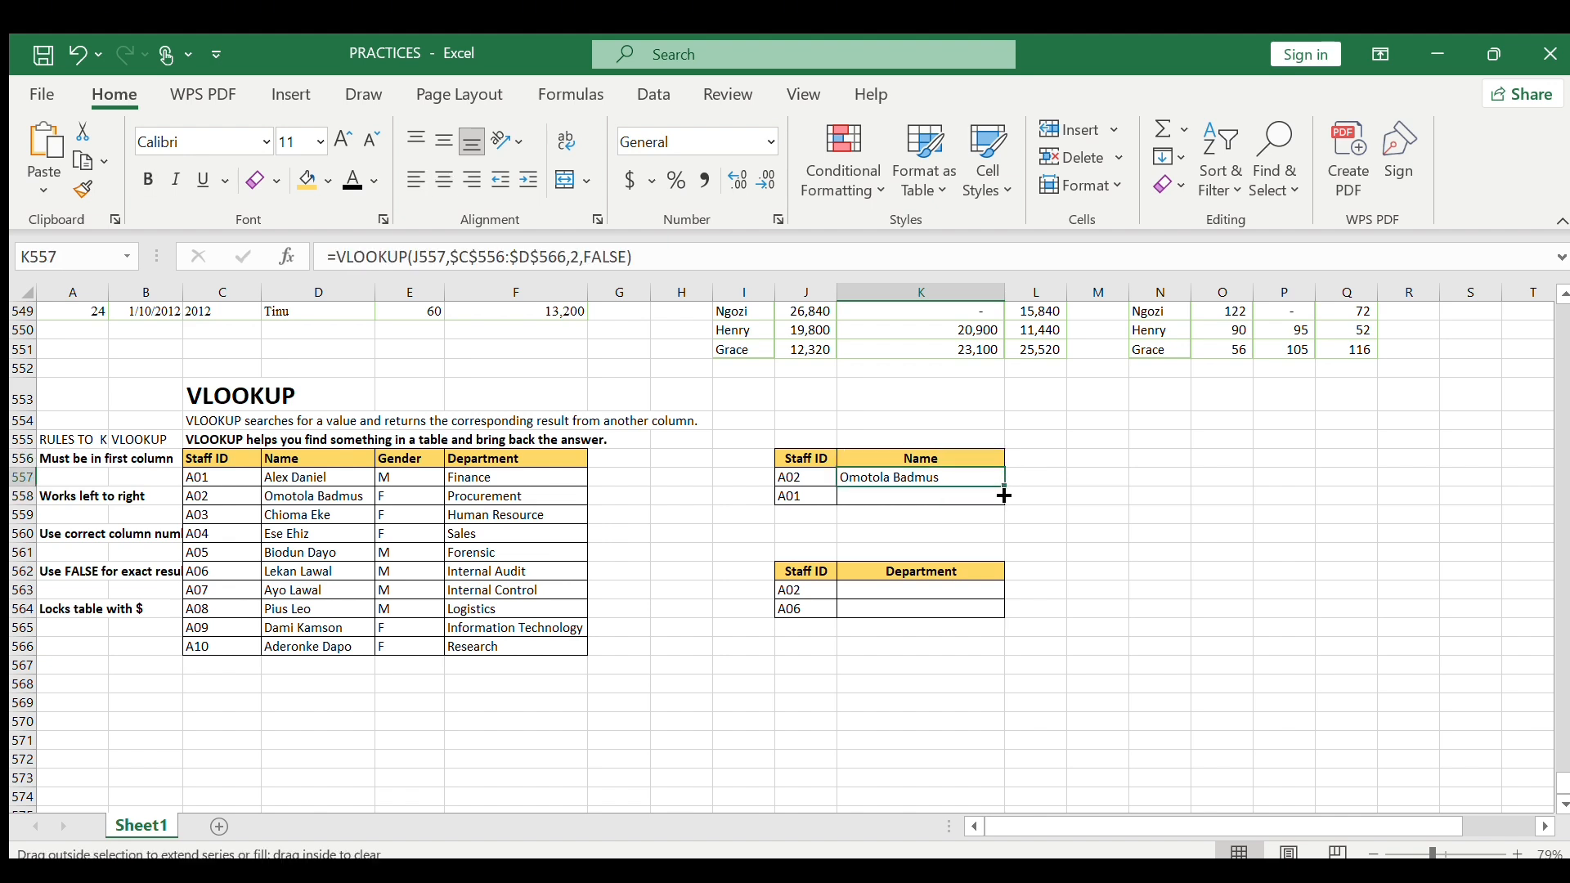
left_click_drag(1003, 494, 1005, 507)
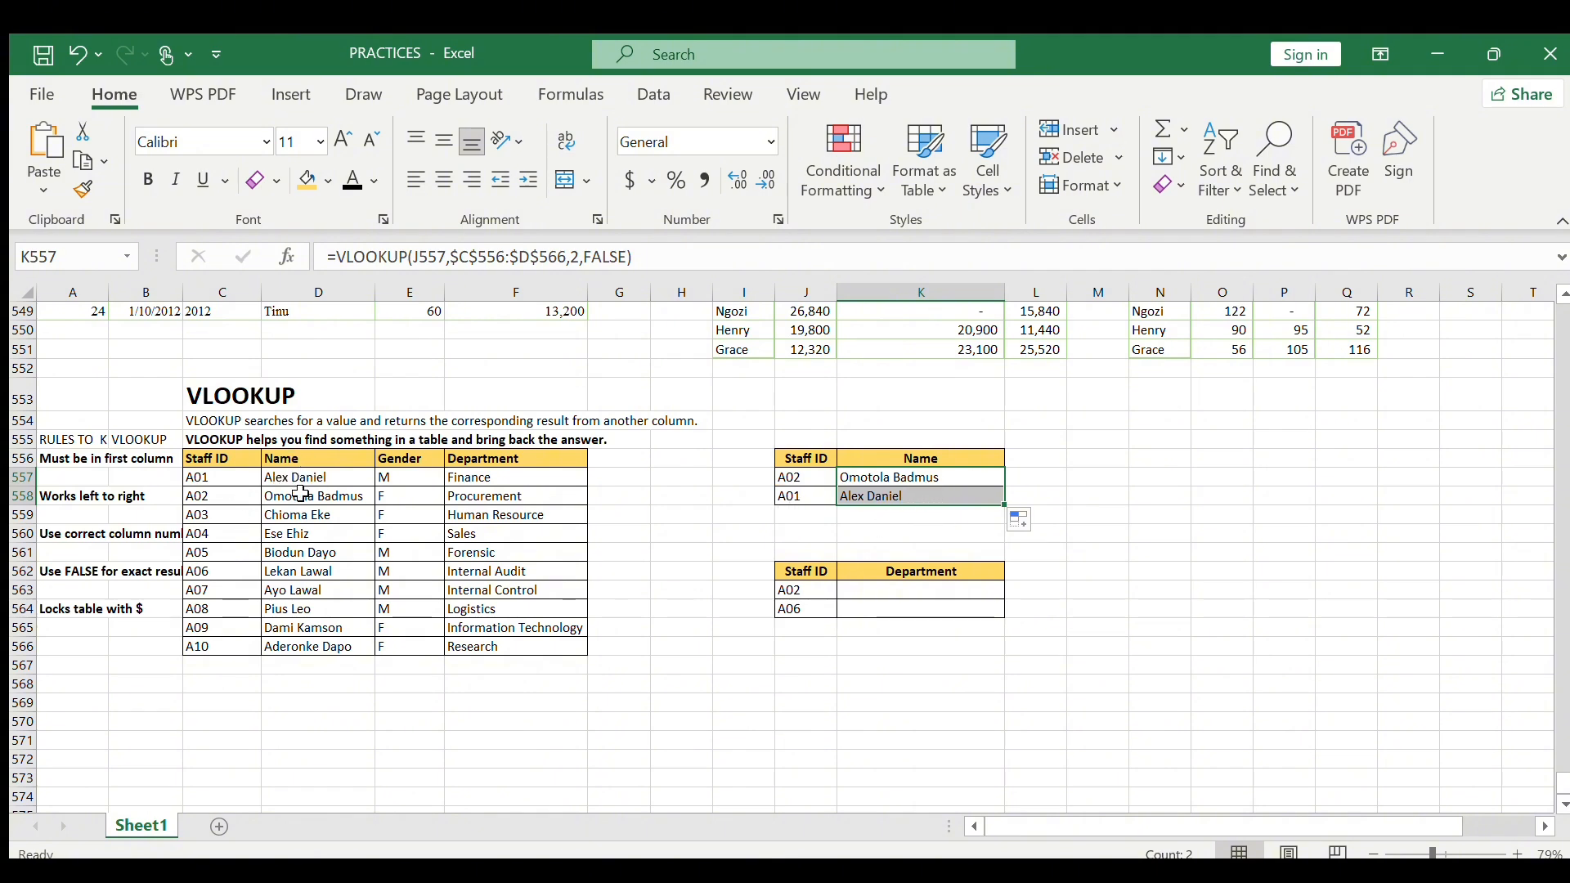
- Enter =VLOOKUP(J563,C556:F566,4,0) in K563 to look up the department for the staff ID beside it
left_click(883, 592)
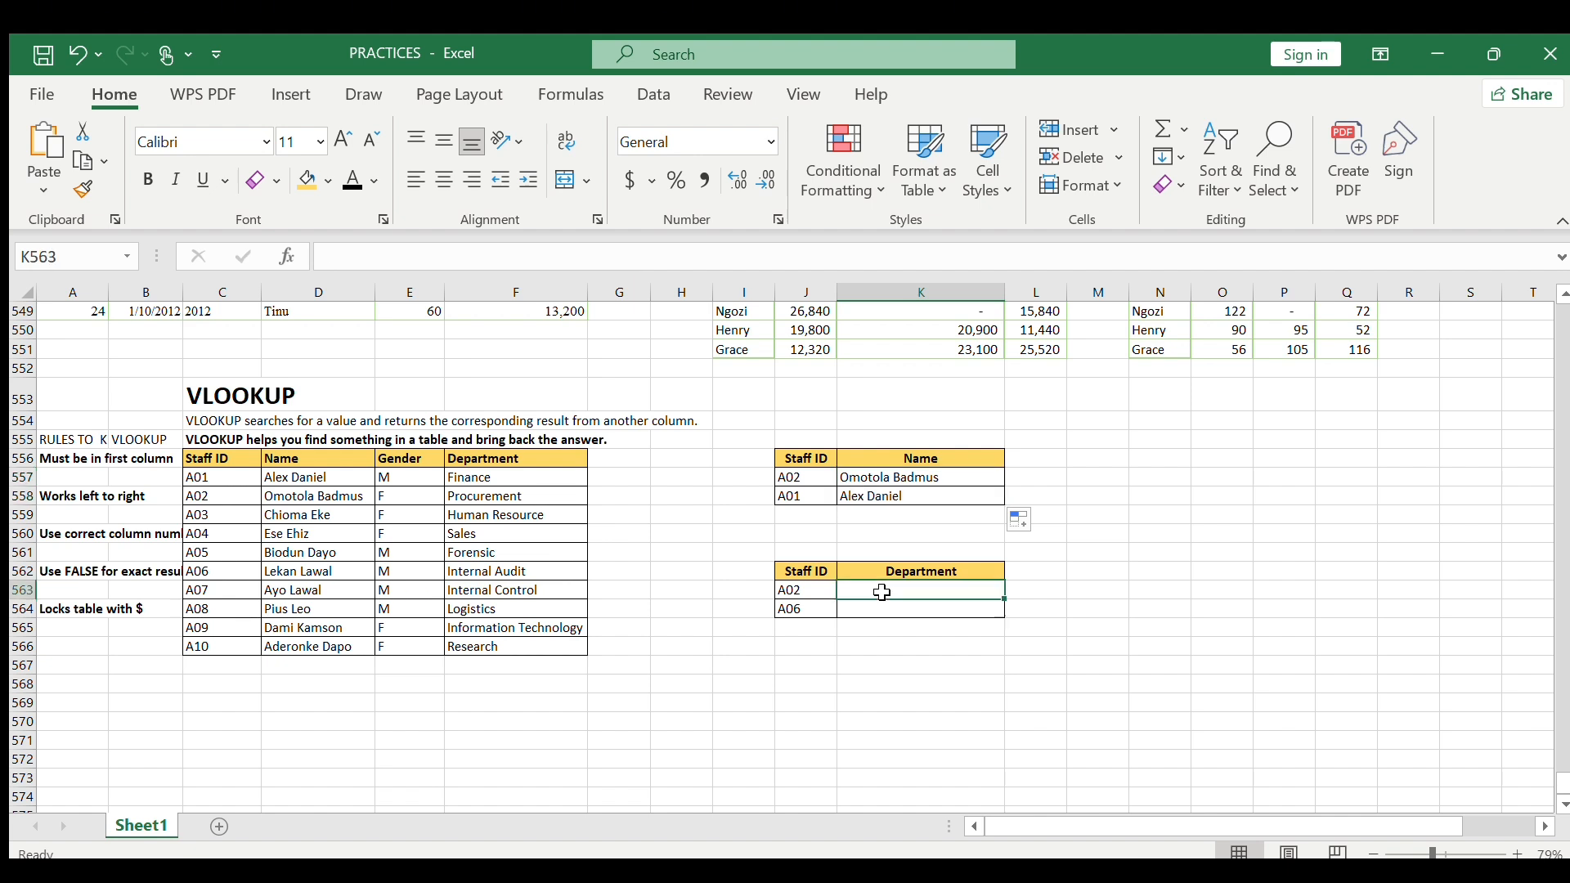
type("=")
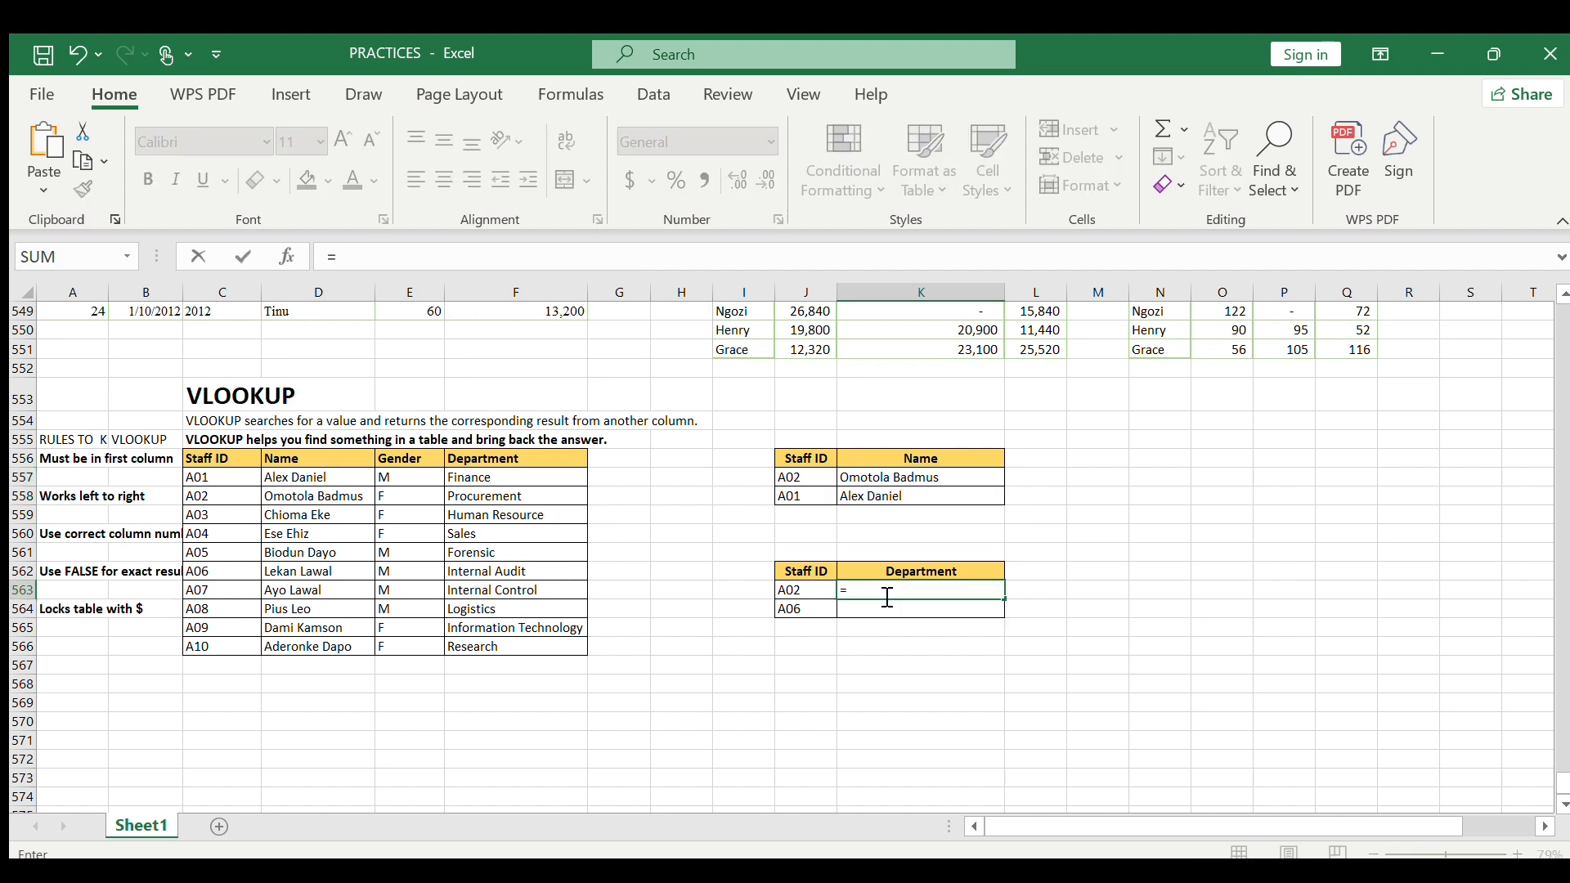
type("VL")
key("Tab")
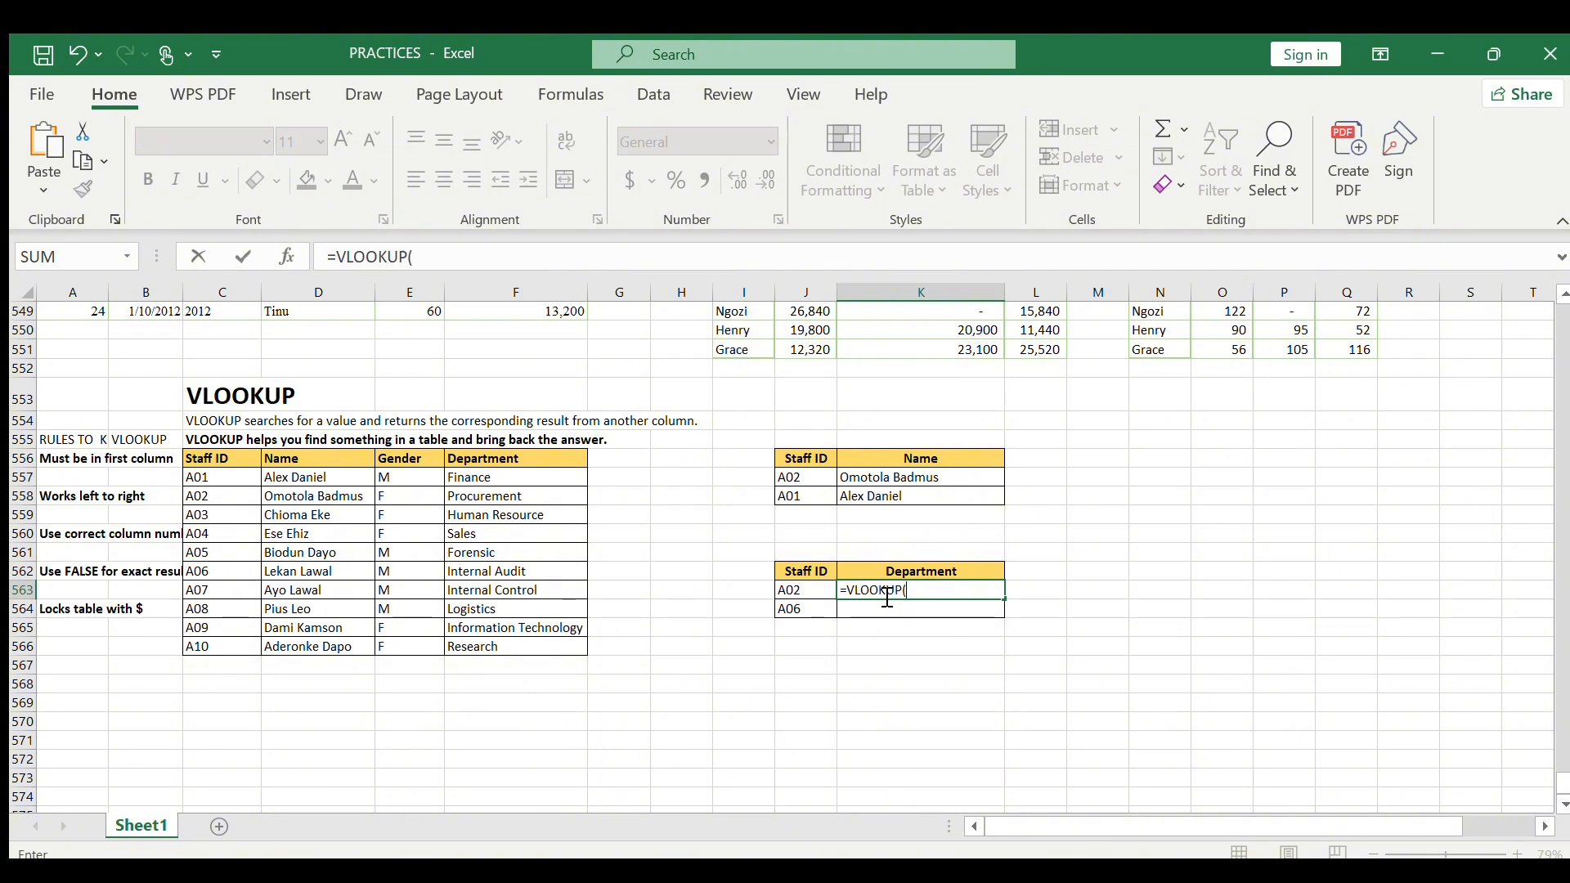
left_click(813, 592)
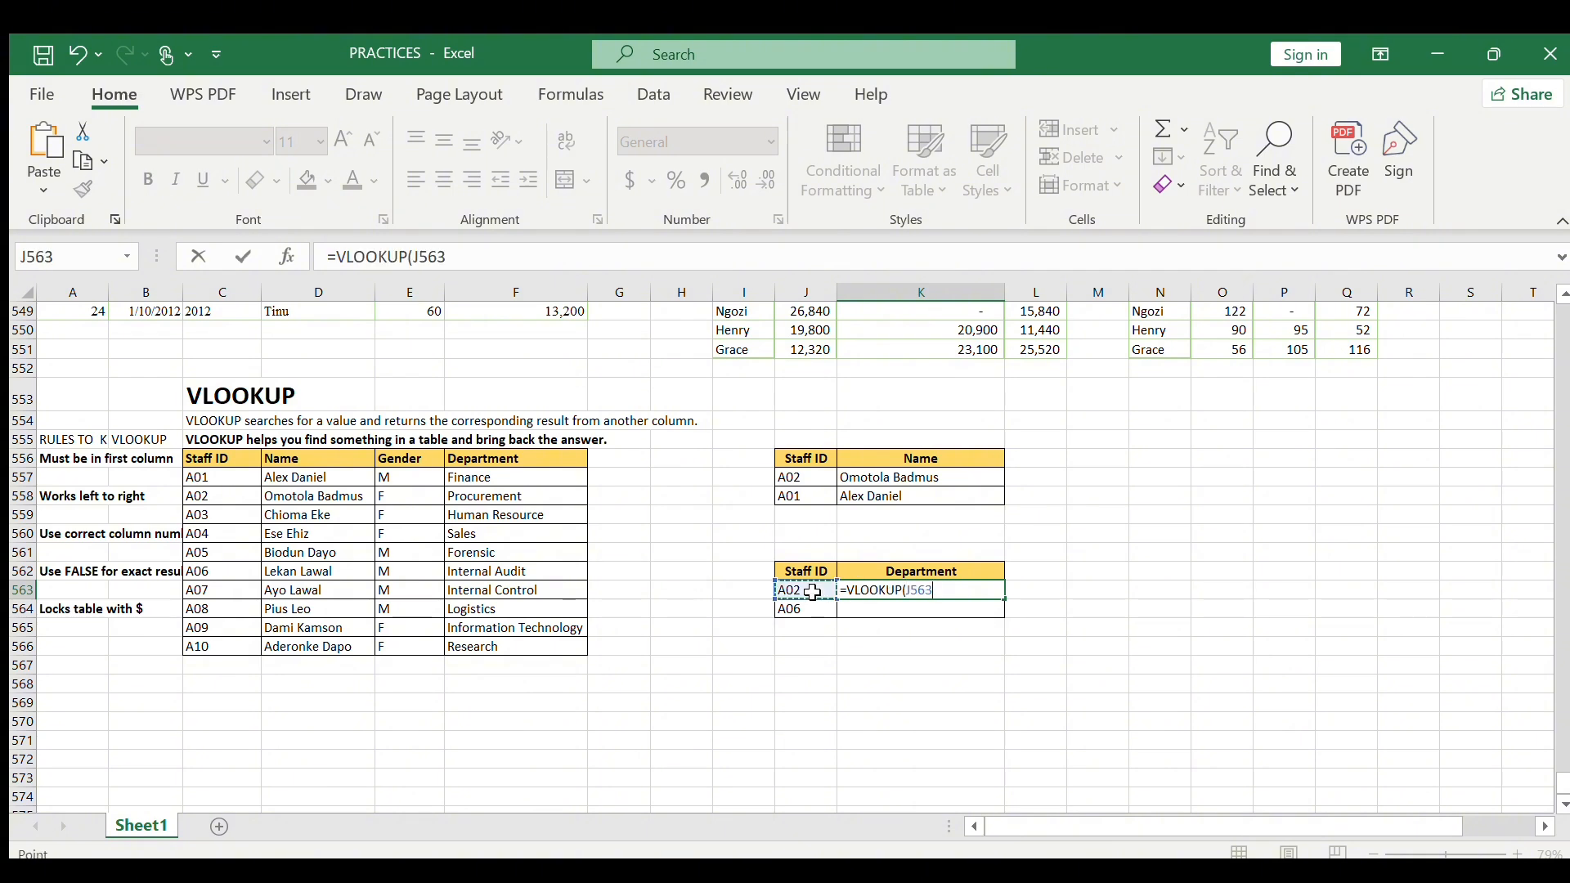
type(",")
left_click(203, 458)
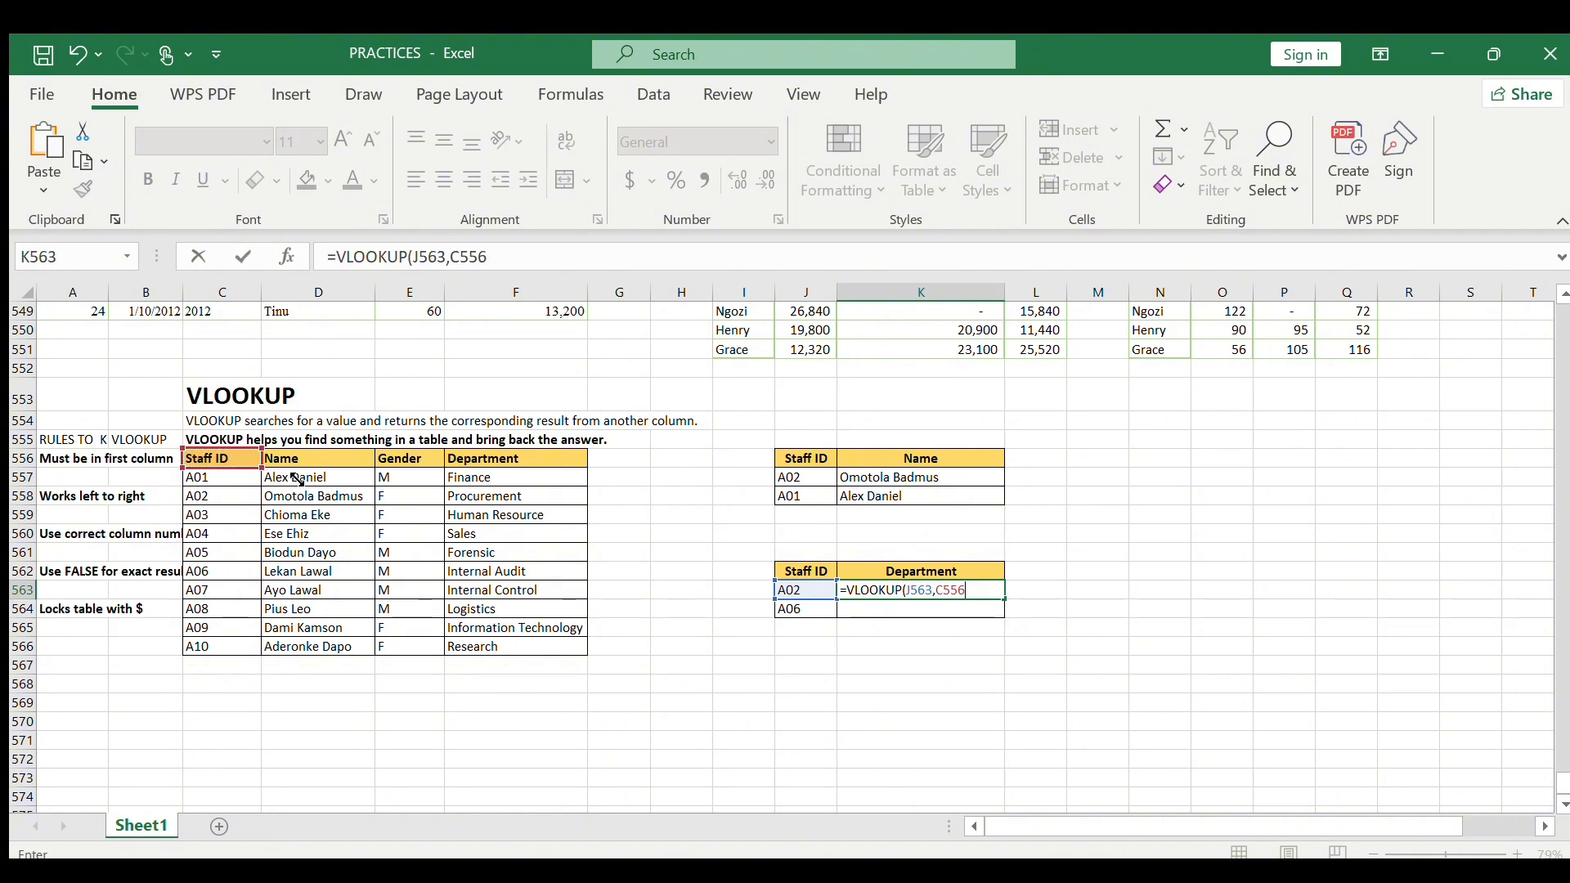
left_click_drag(260, 470, 585, 661)
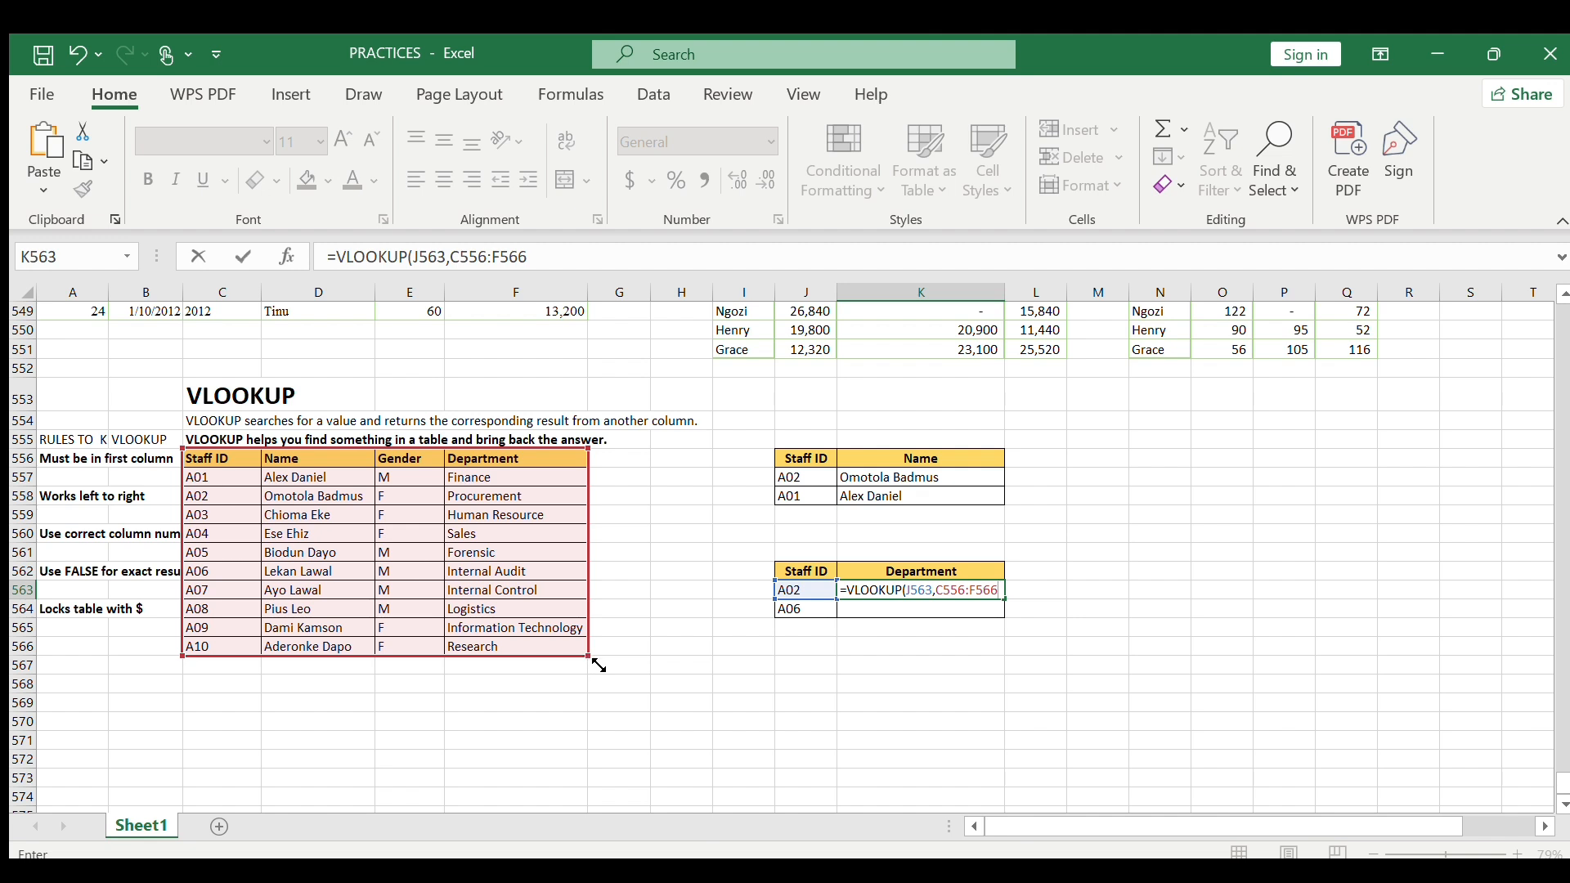
type(",4,0")
key("Return")
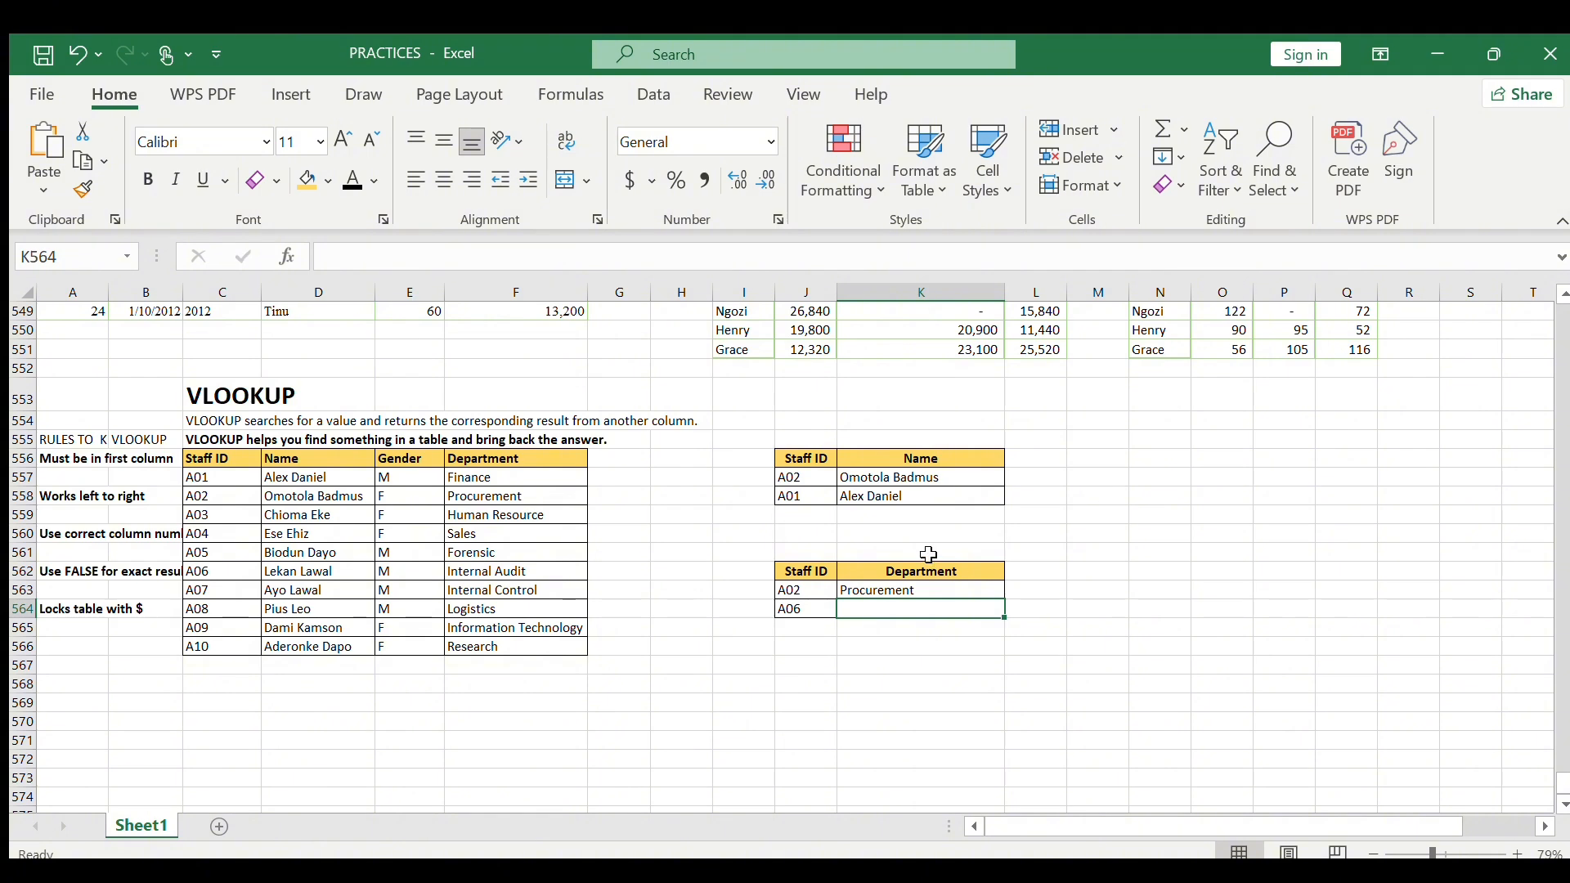
- Make K563's references absolute as $J$563 and $C$556:$F$566, and fill the formula down to K564
double_click(932, 591)
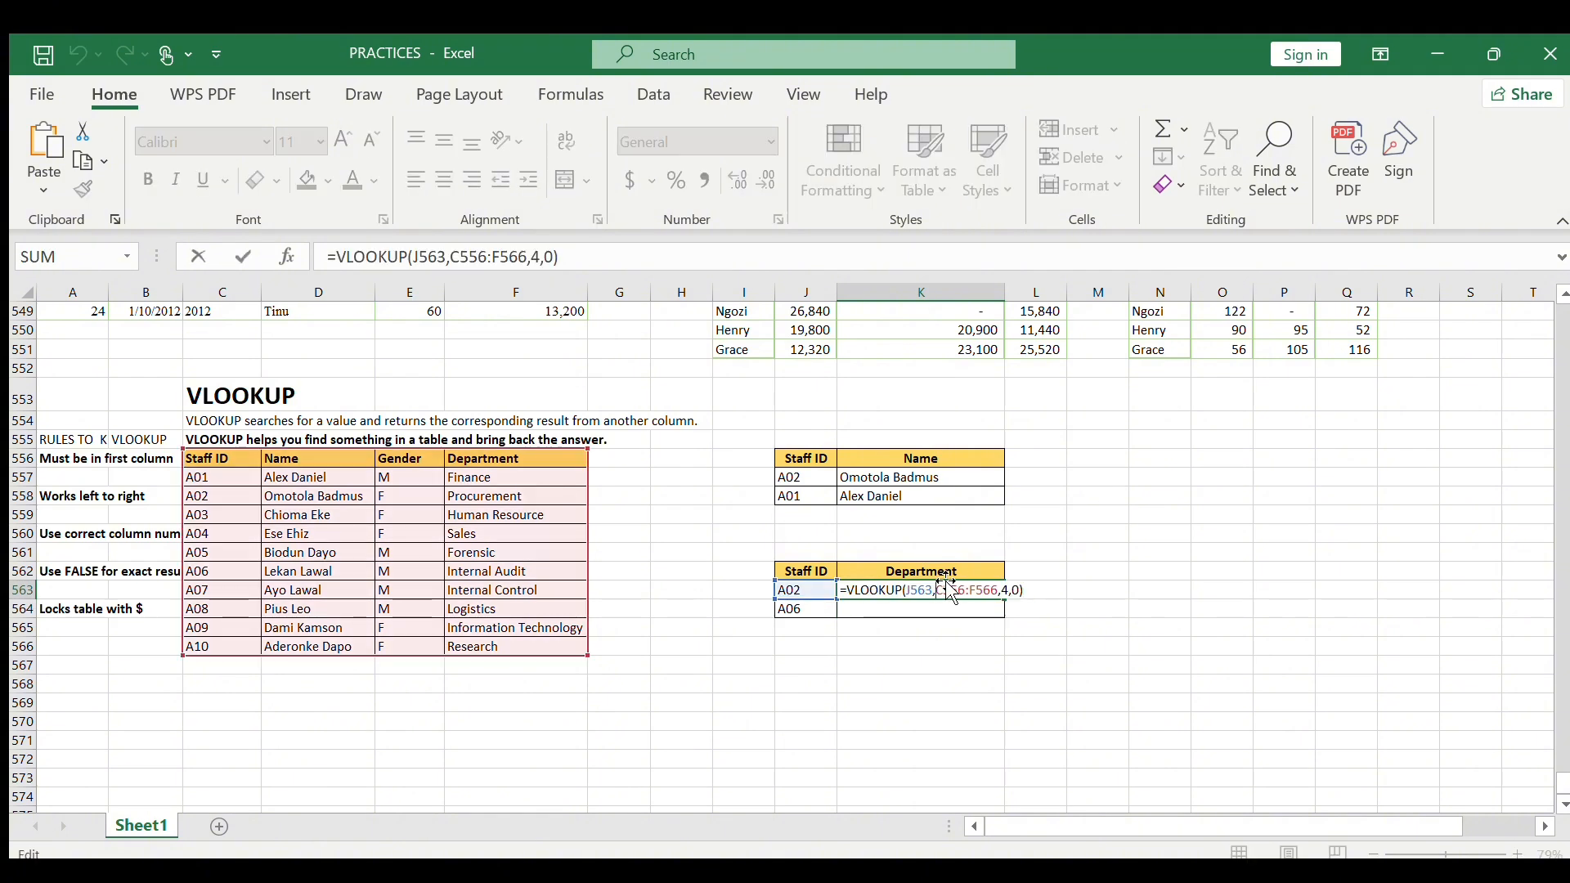
left_click_drag(934, 590, 1000, 591)
key("F4")
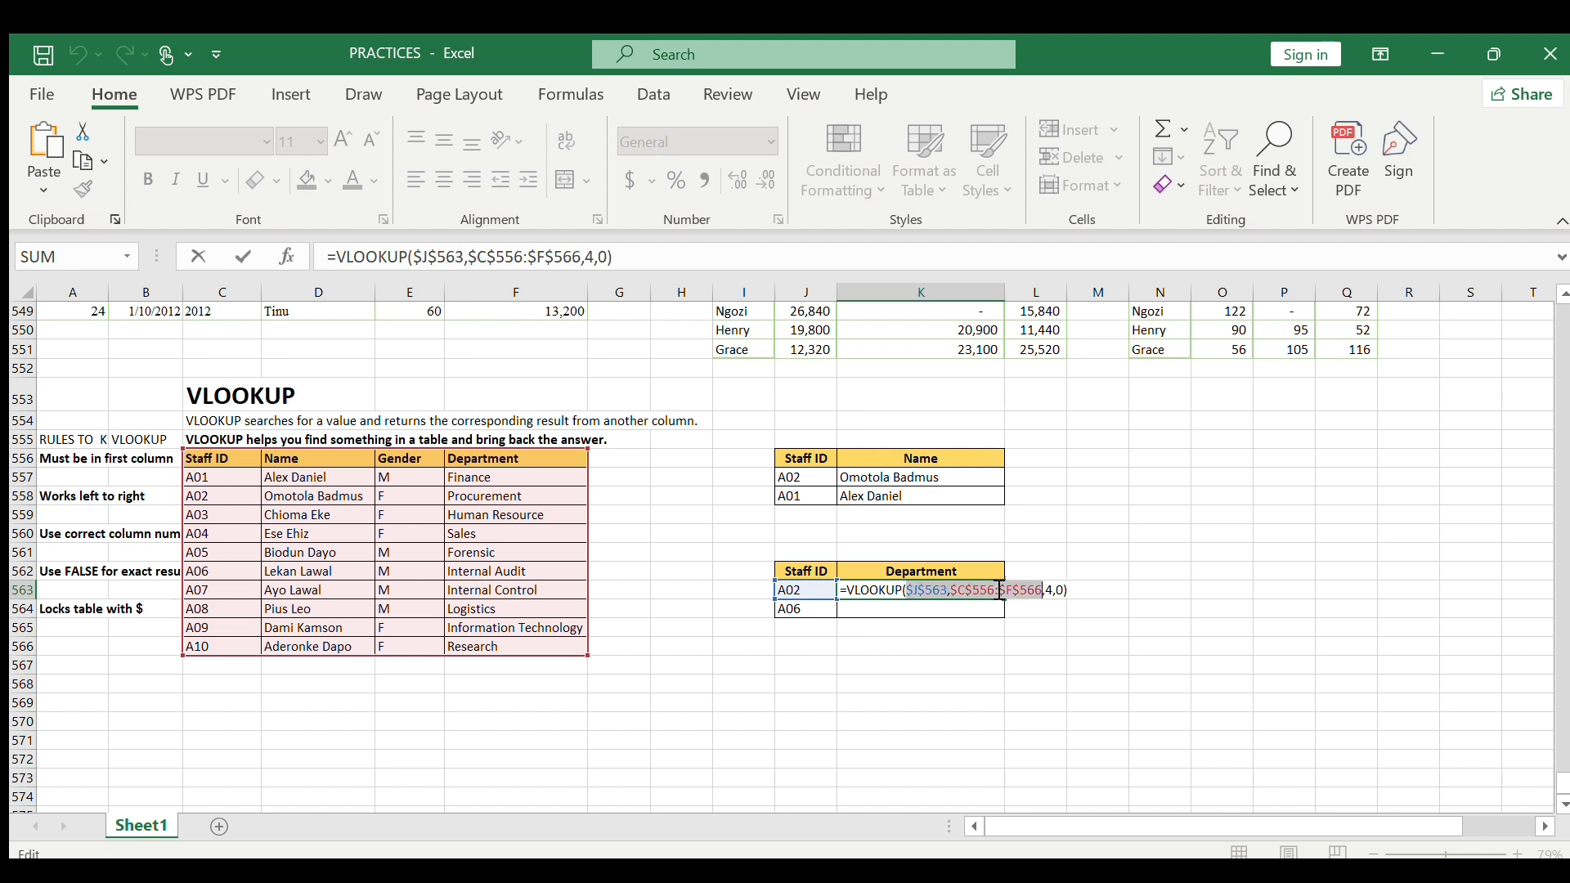
key("ctrl+Return")
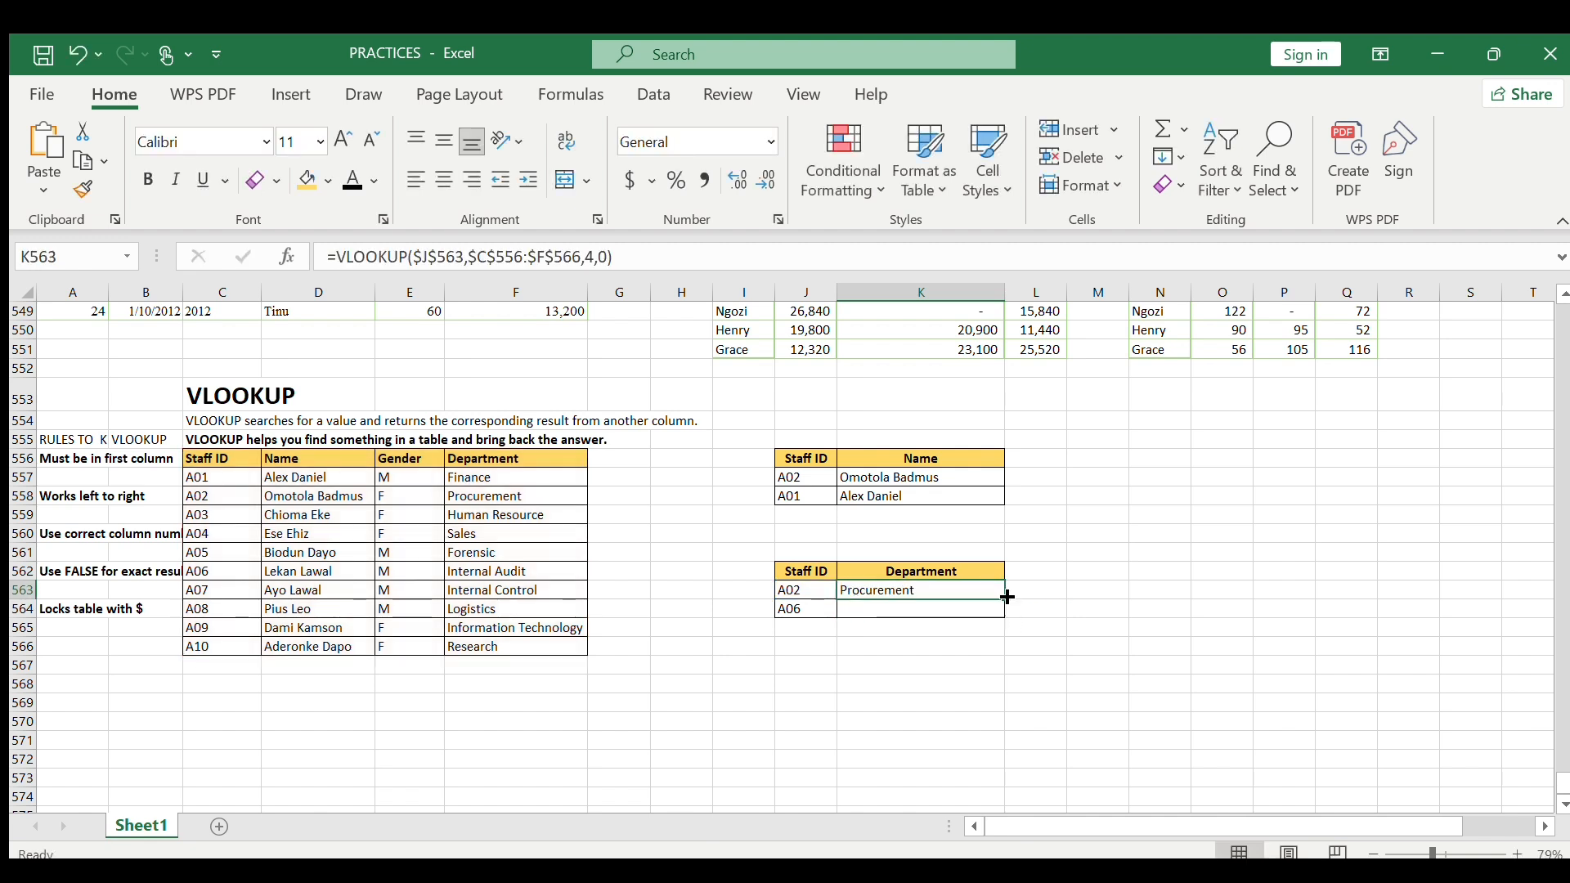
left_click_drag(1007, 600, 1007, 625)
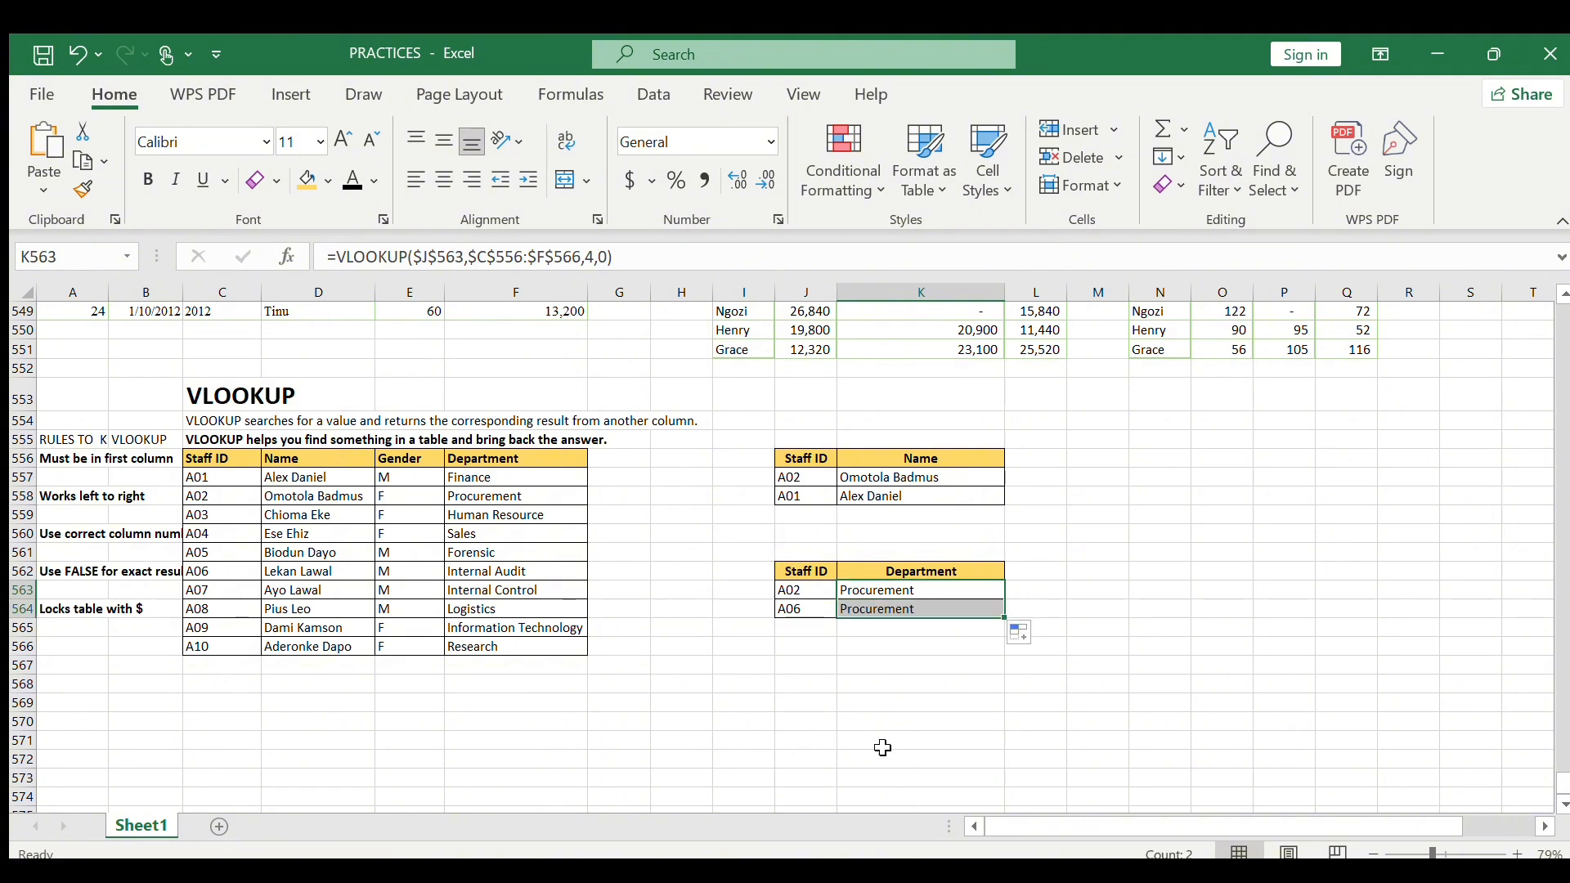
- Enter A10 in J565 as an additional lookup value for the department table
left_click(810, 628)
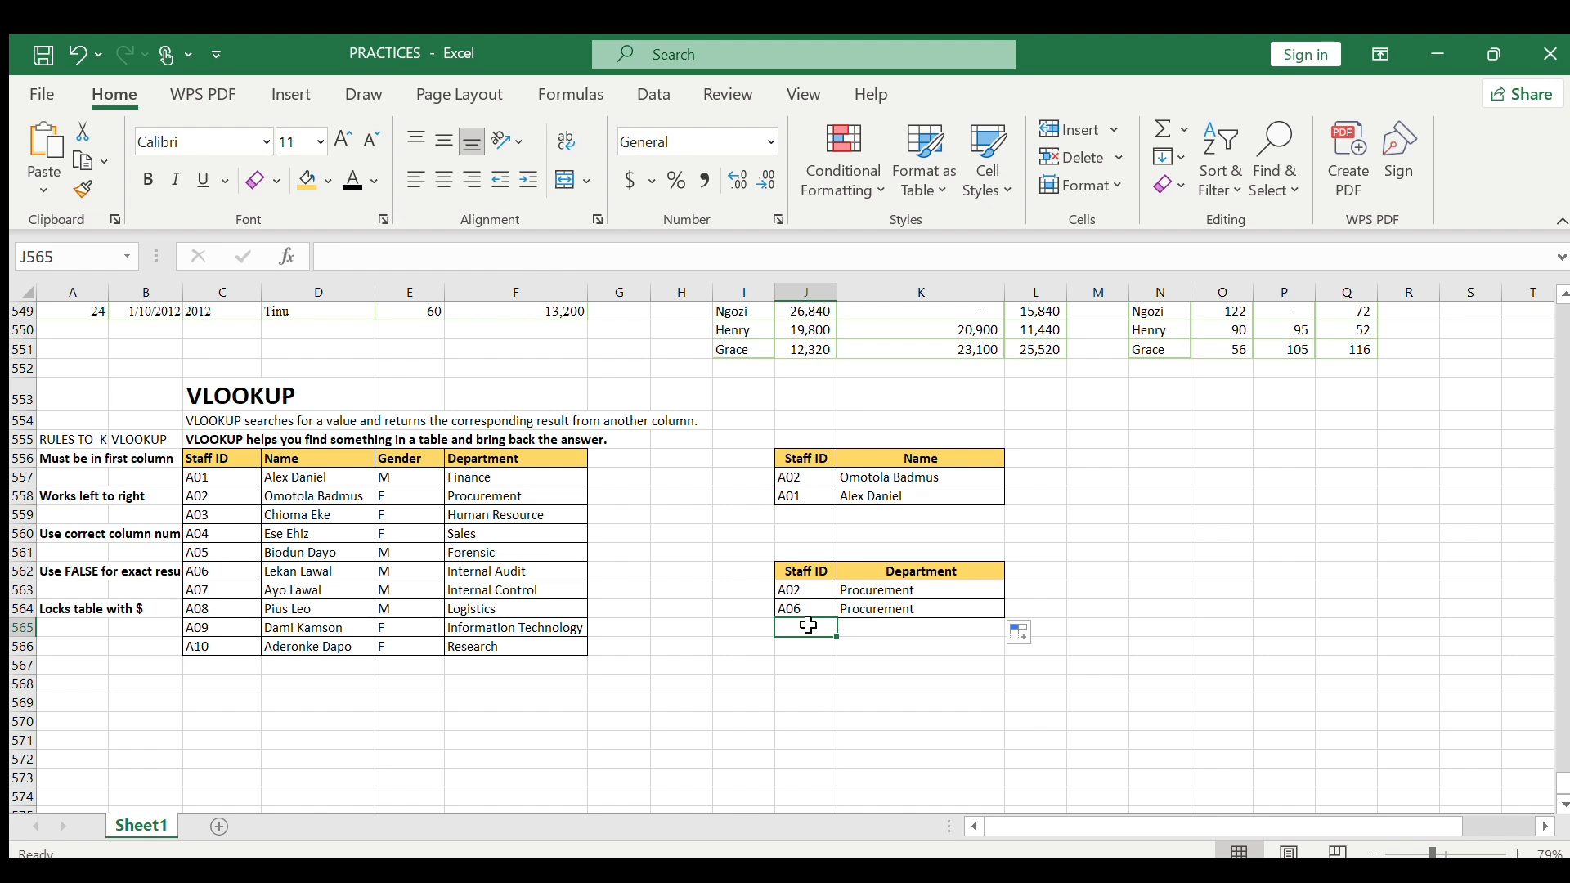
type("A10")
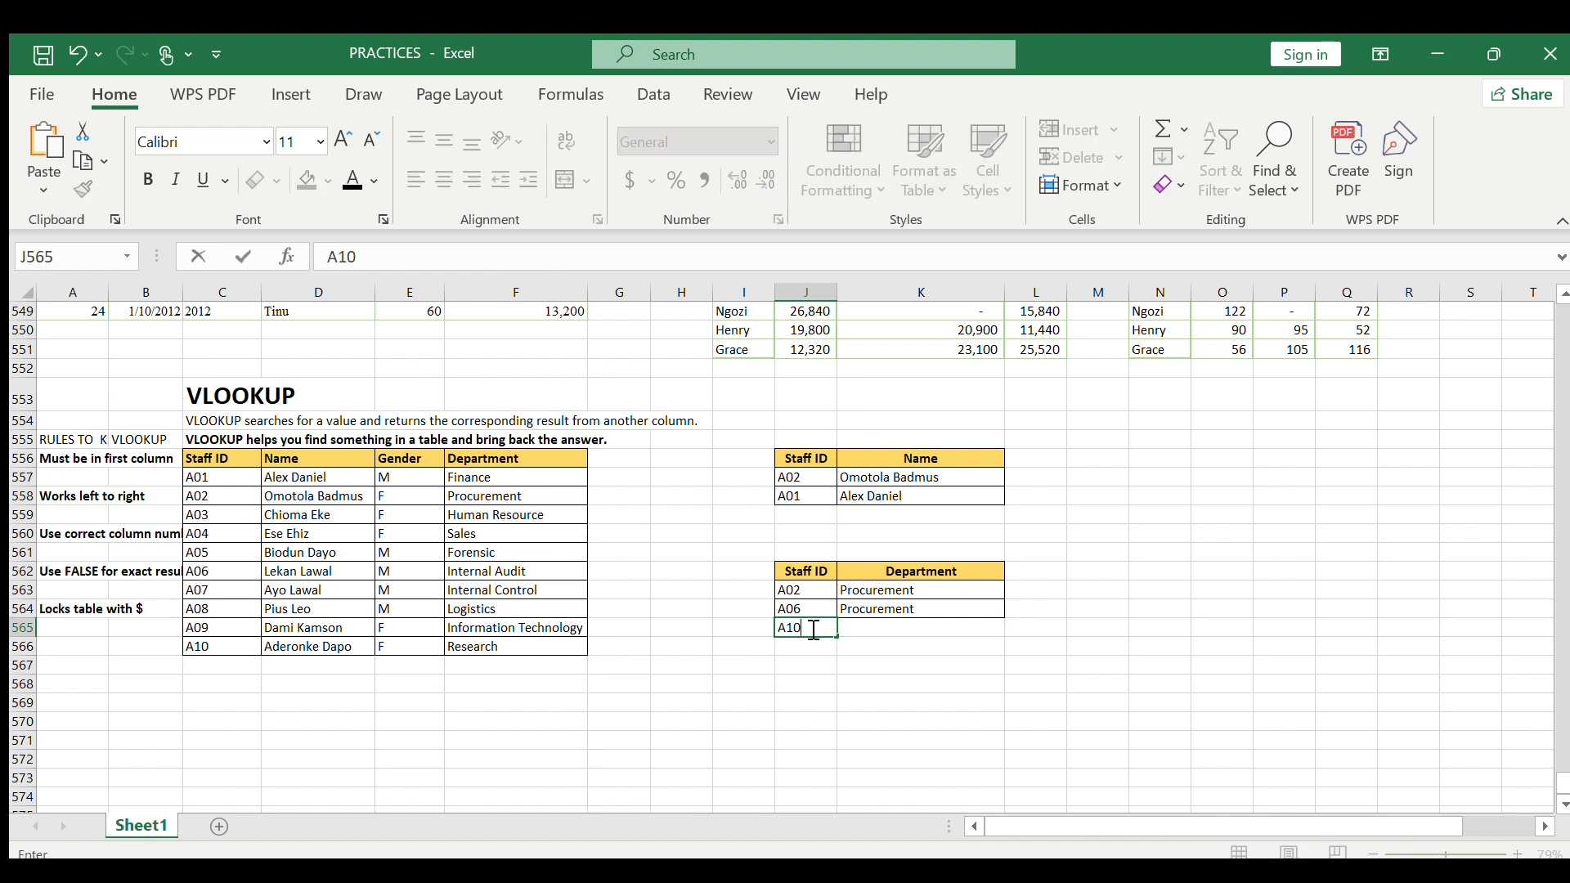
double_click(905, 608)
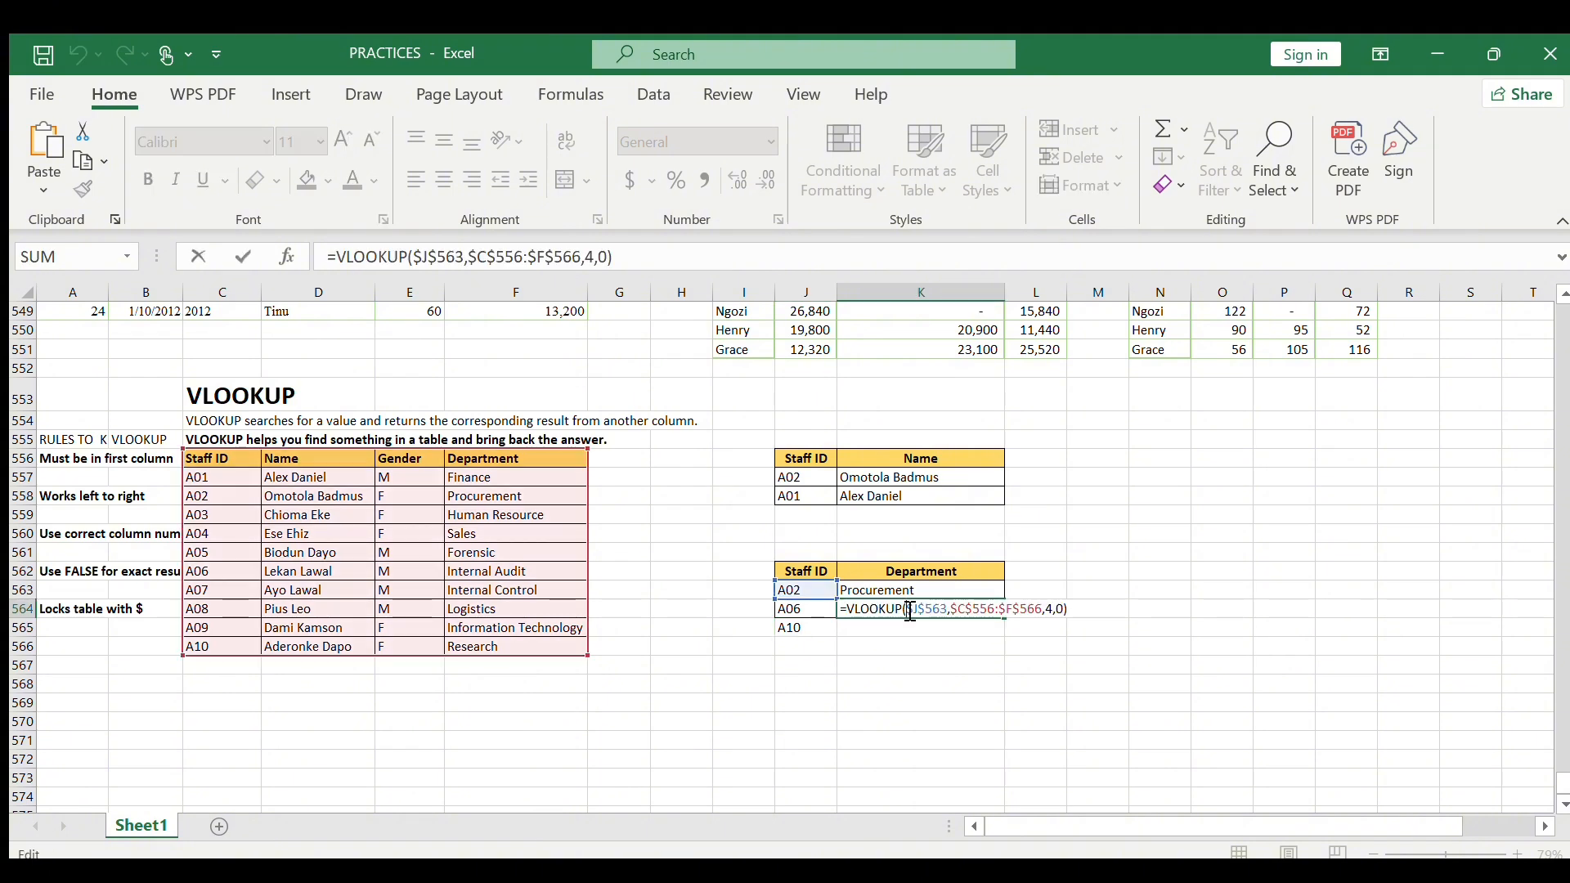
left_click(976, 583)
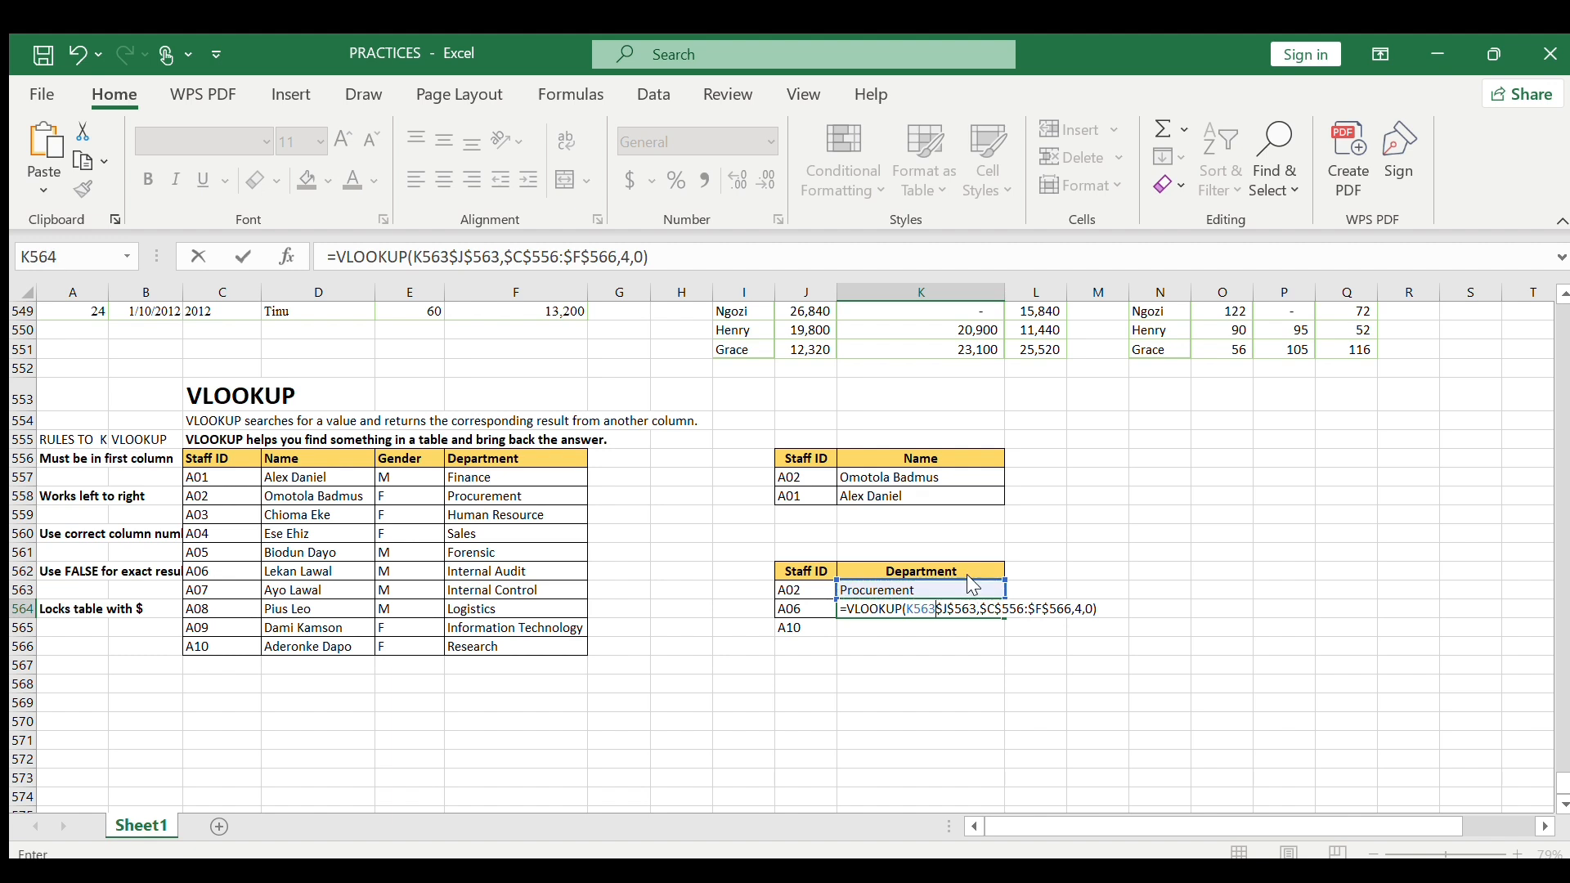
key("Escape")
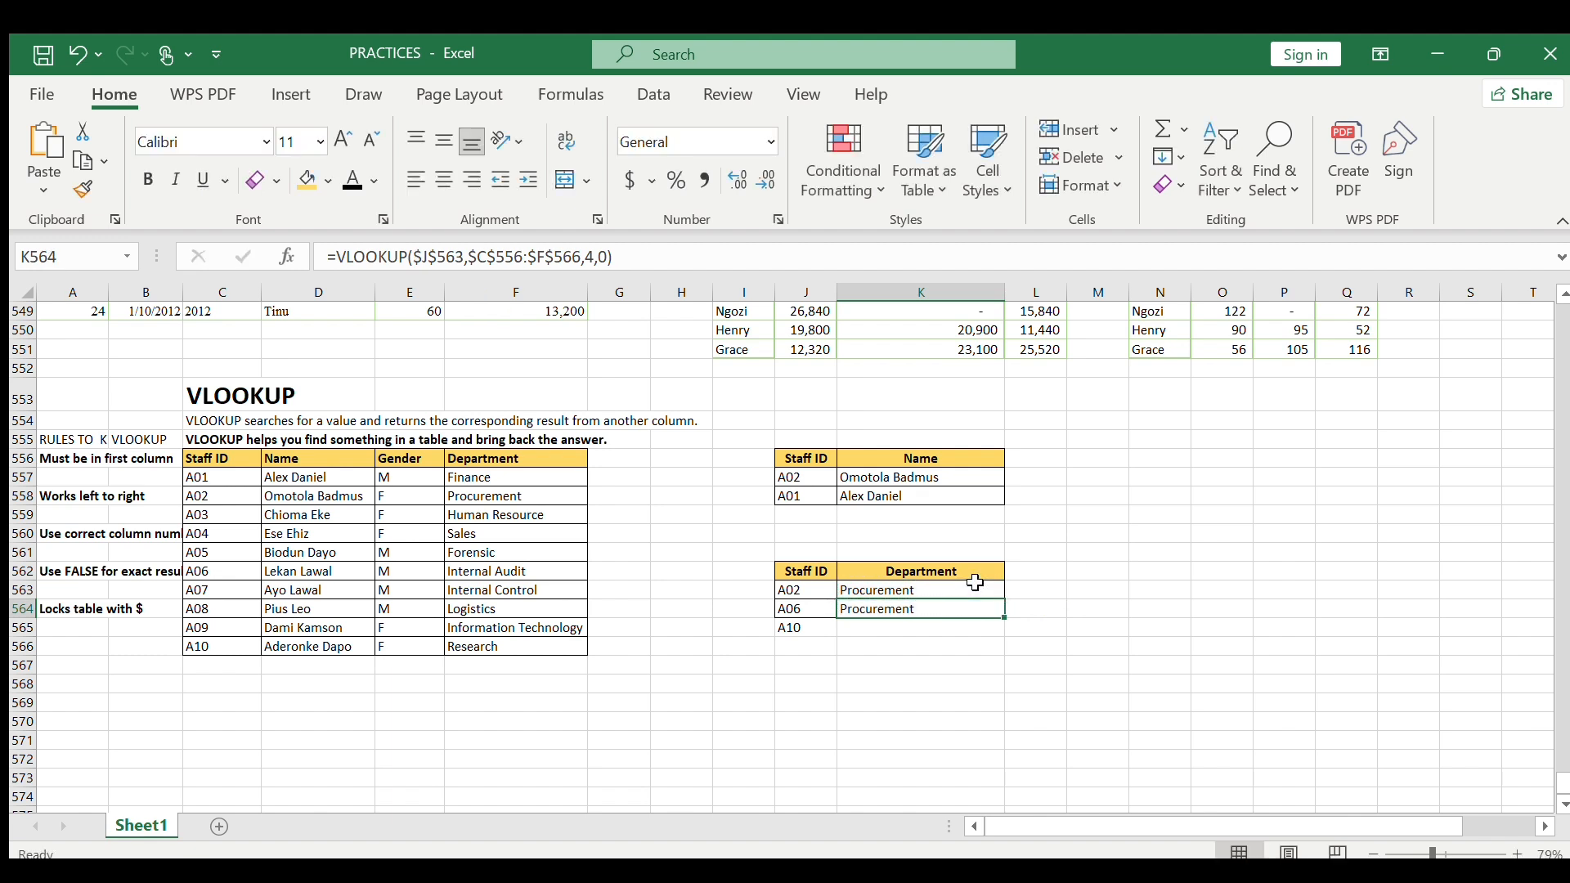
- Change the lookup cell in K563's formula to the relative reference J563 and fill the formula down through K565
left_click(965, 589)
double_click(965, 588)
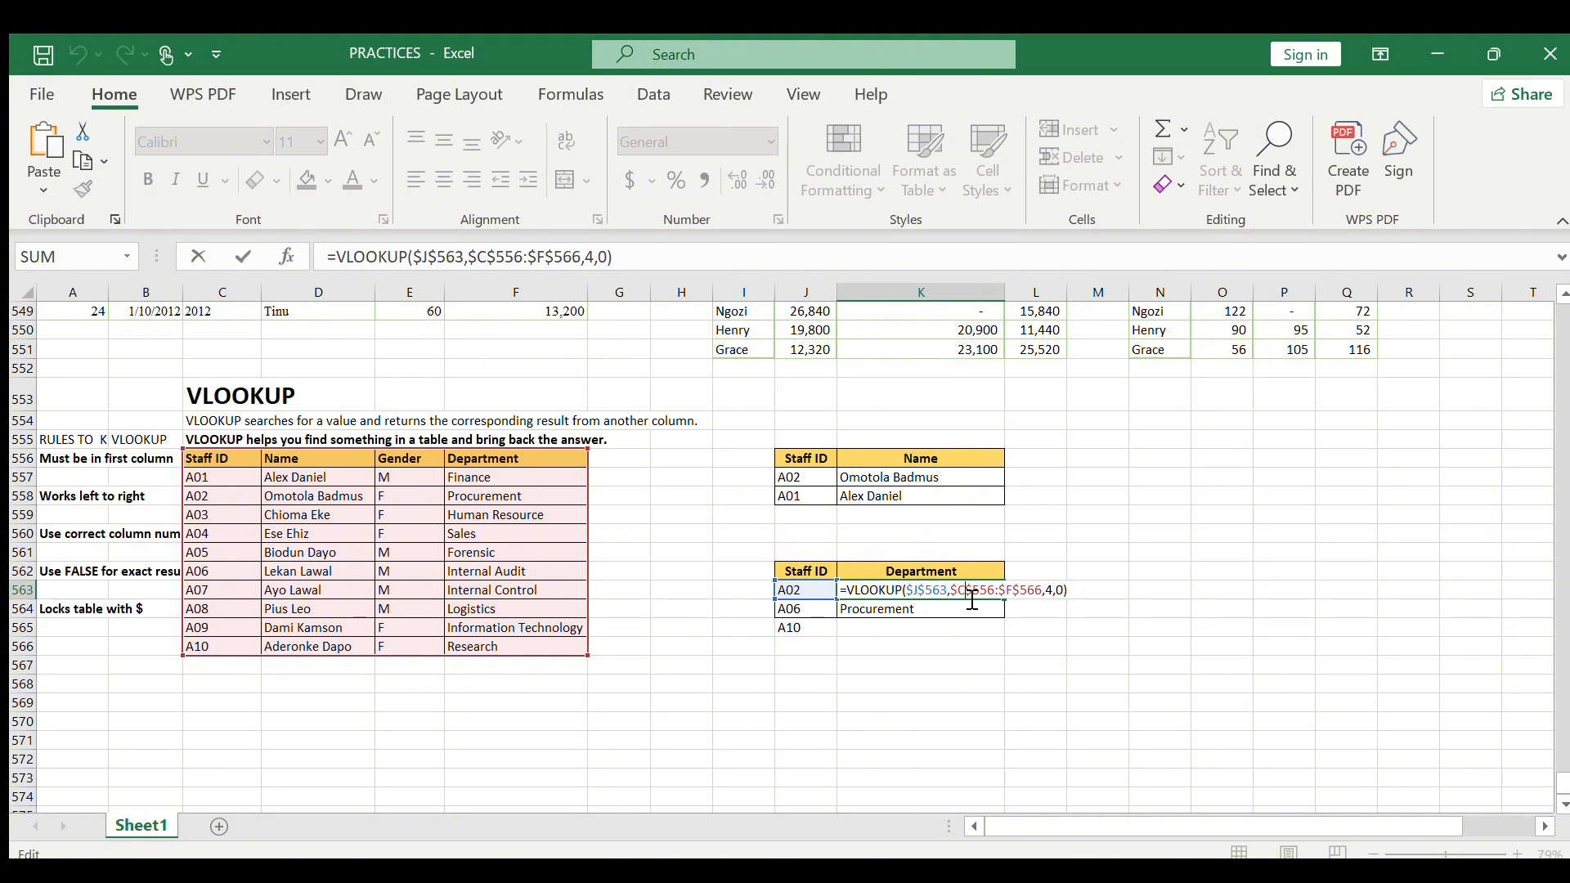
left_click(920, 592)
key("BackSpace")
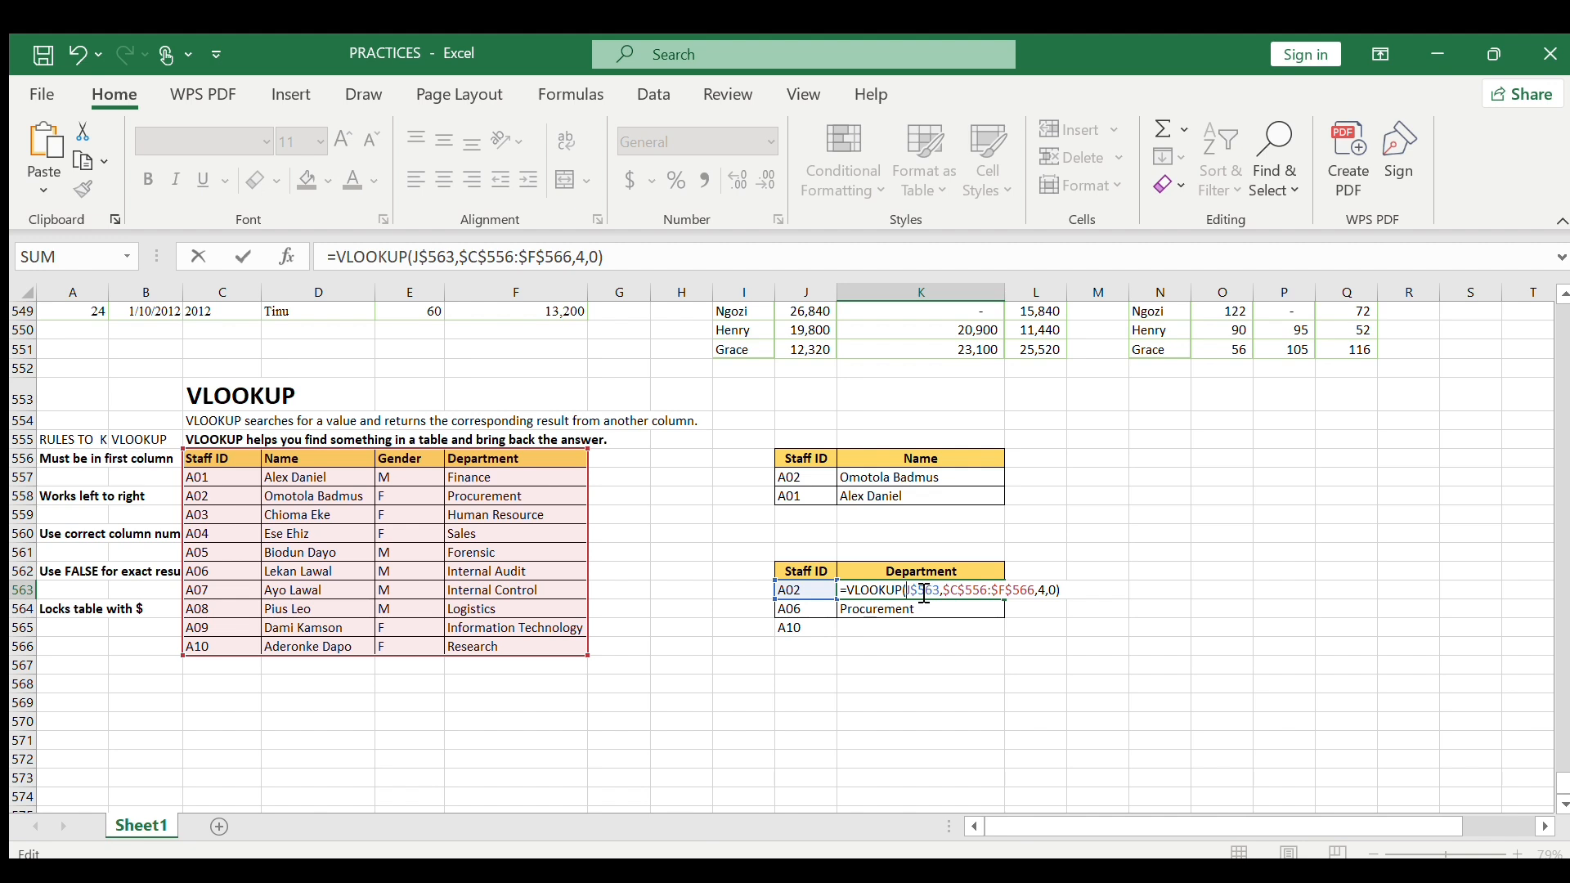
left_click(922, 592)
key("BackSpace")
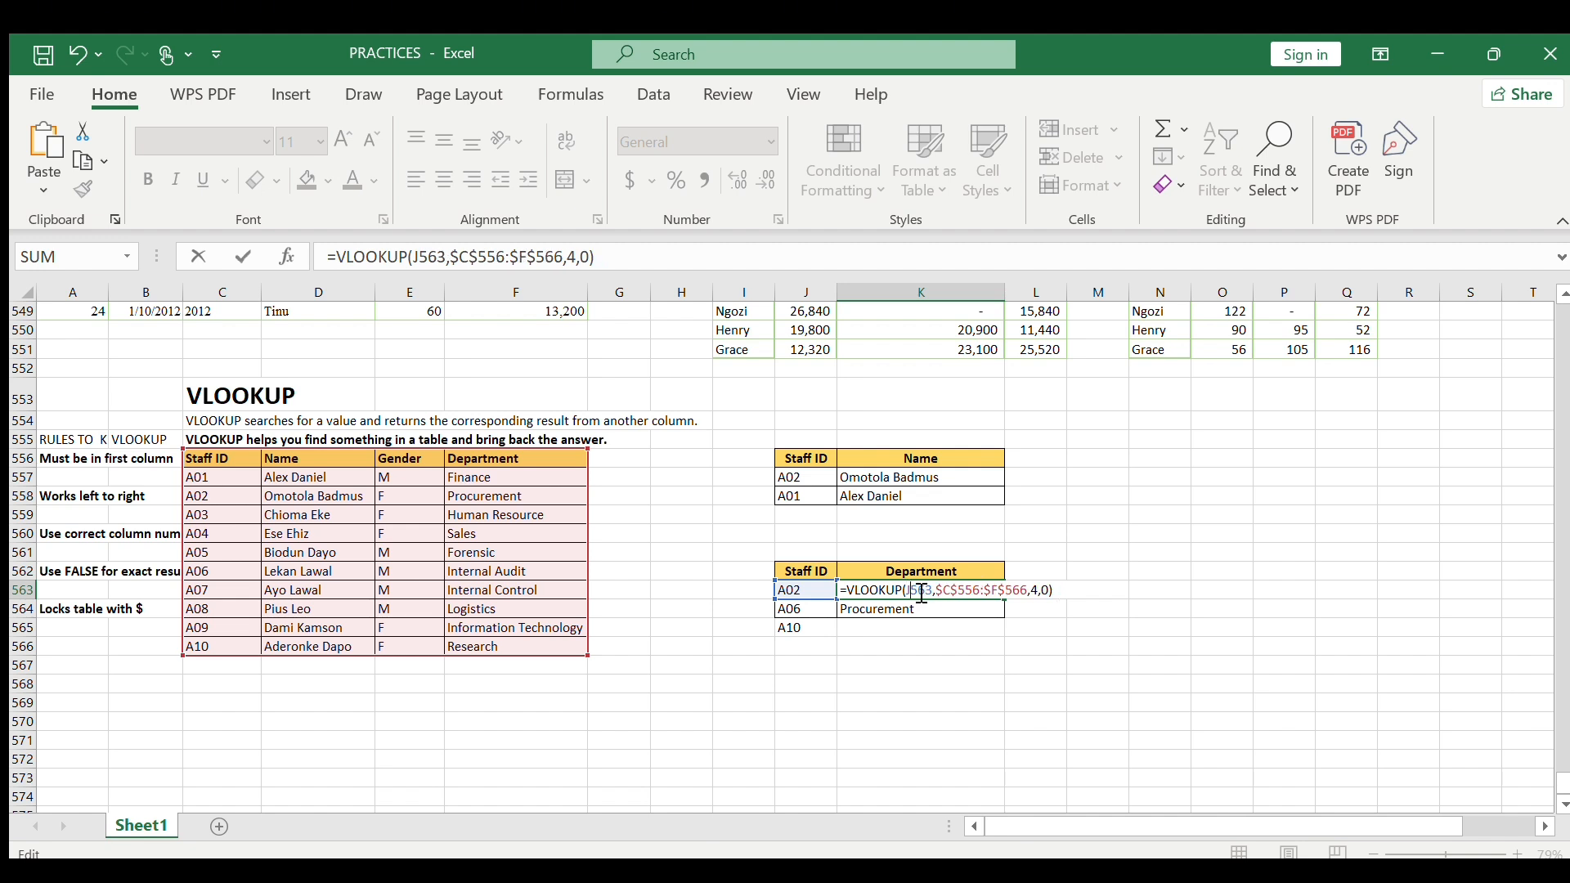
key("Return")
left_click(972, 587)
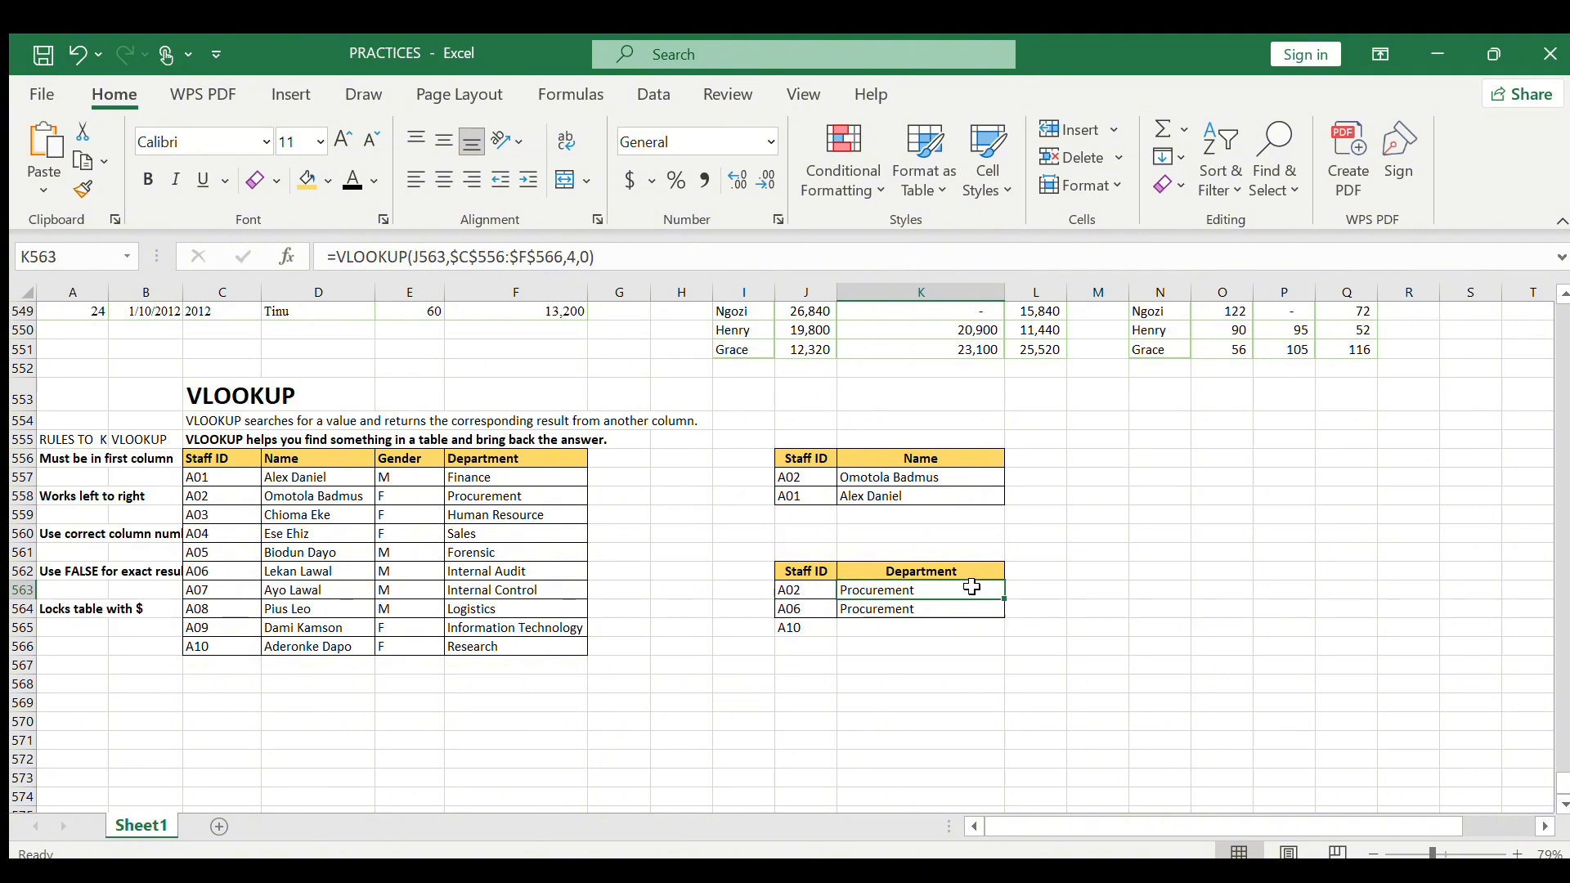
left_click_drag(1006, 599, 1004, 638)
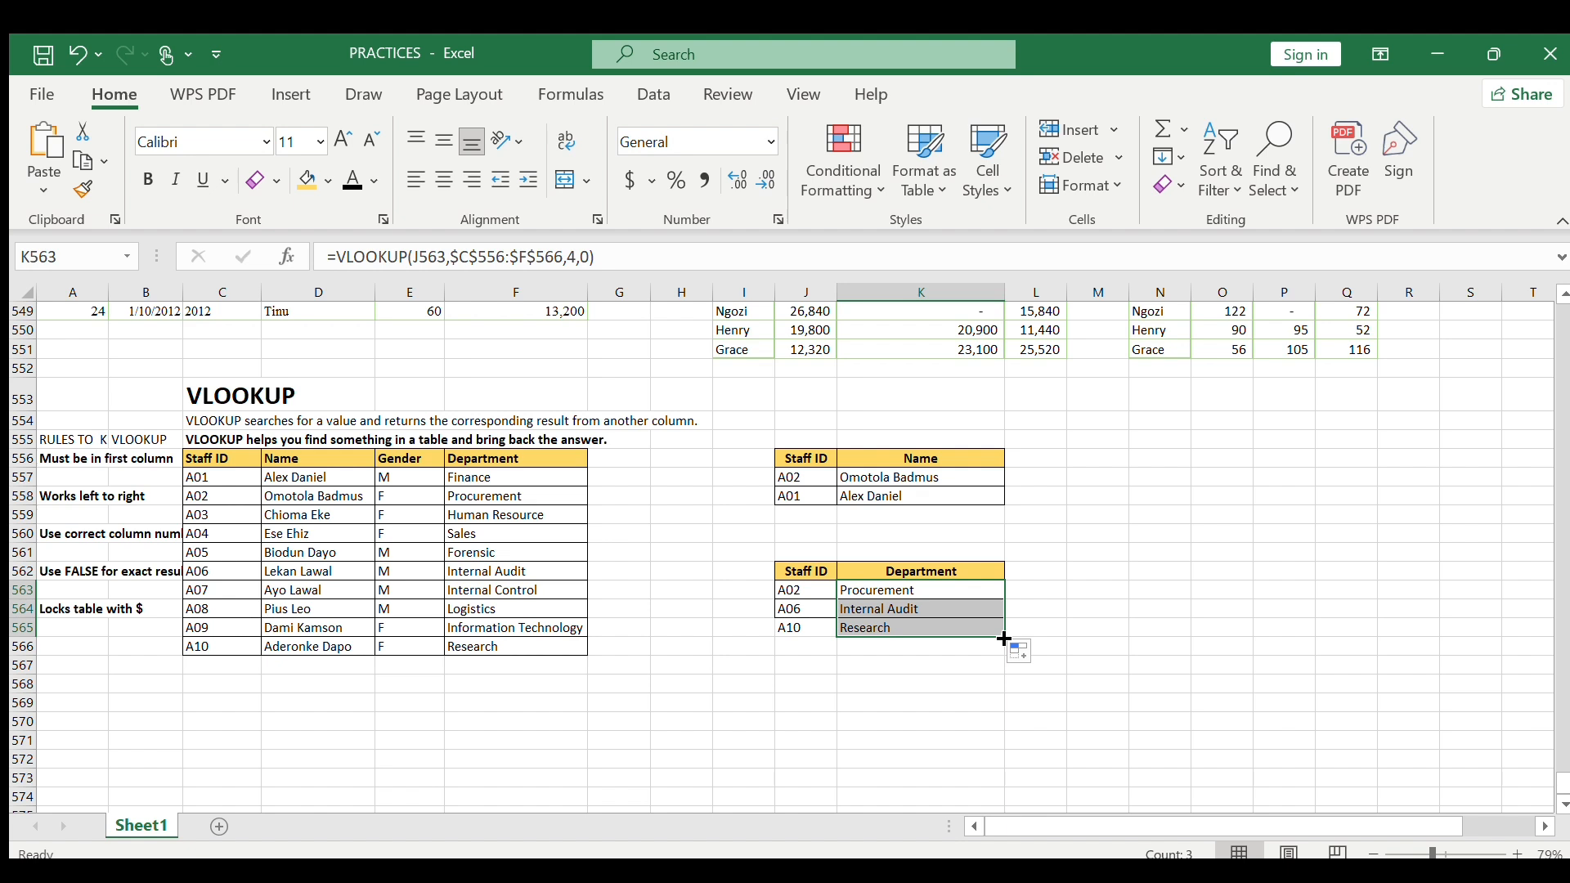
- Enter A04 in J566 and fill the department lookup formula from K565 down to K566
left_click(809, 662)
left_click(810, 646)
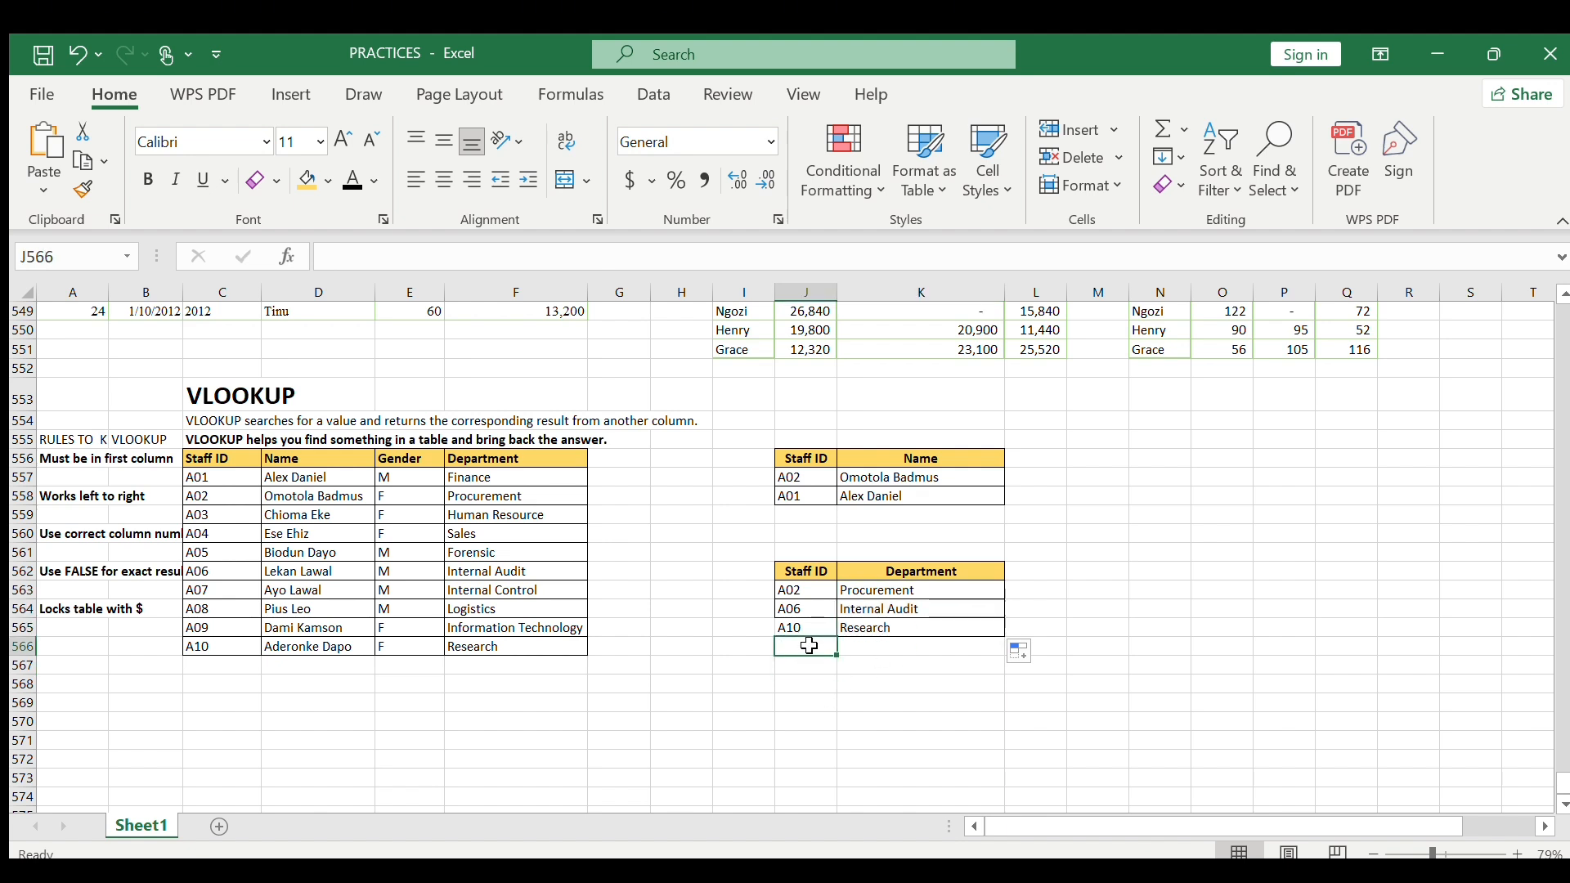
type("A")
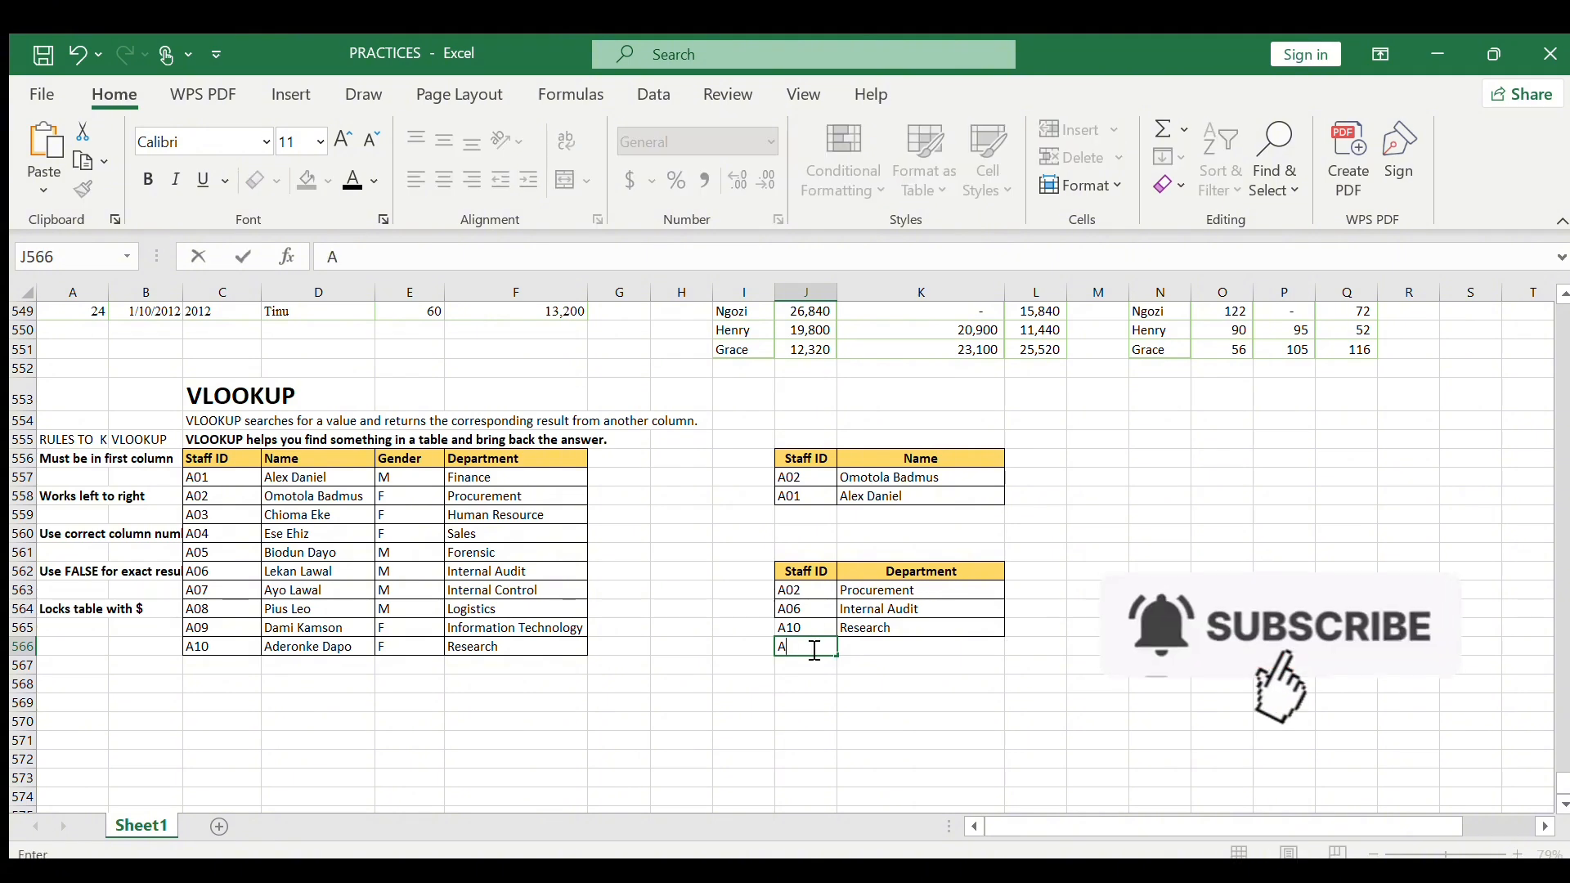
type("04")
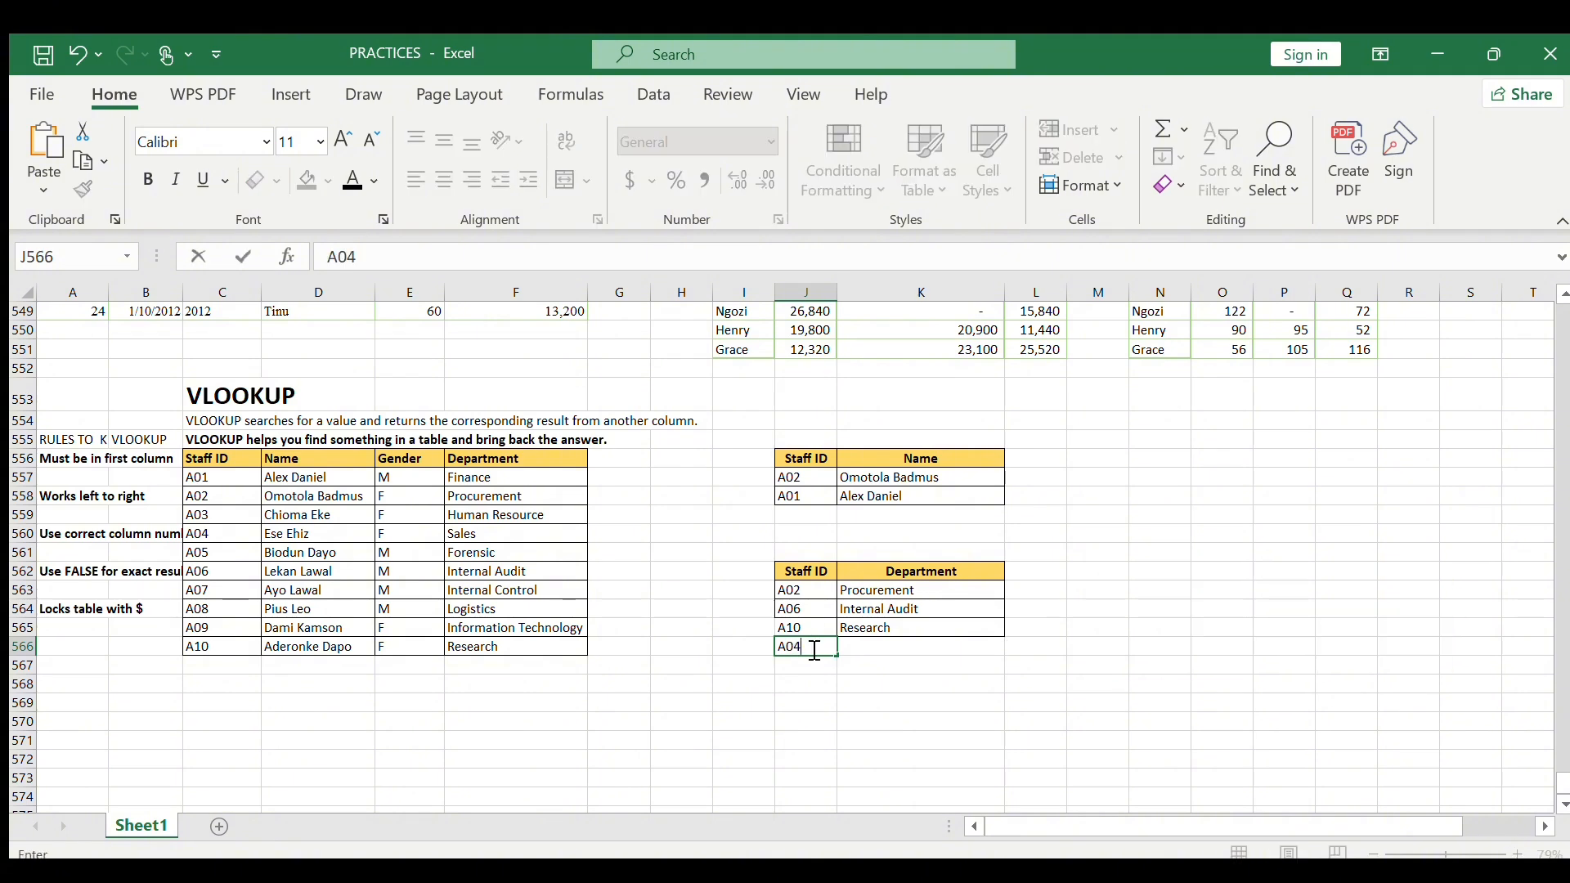
left_click(944, 625)
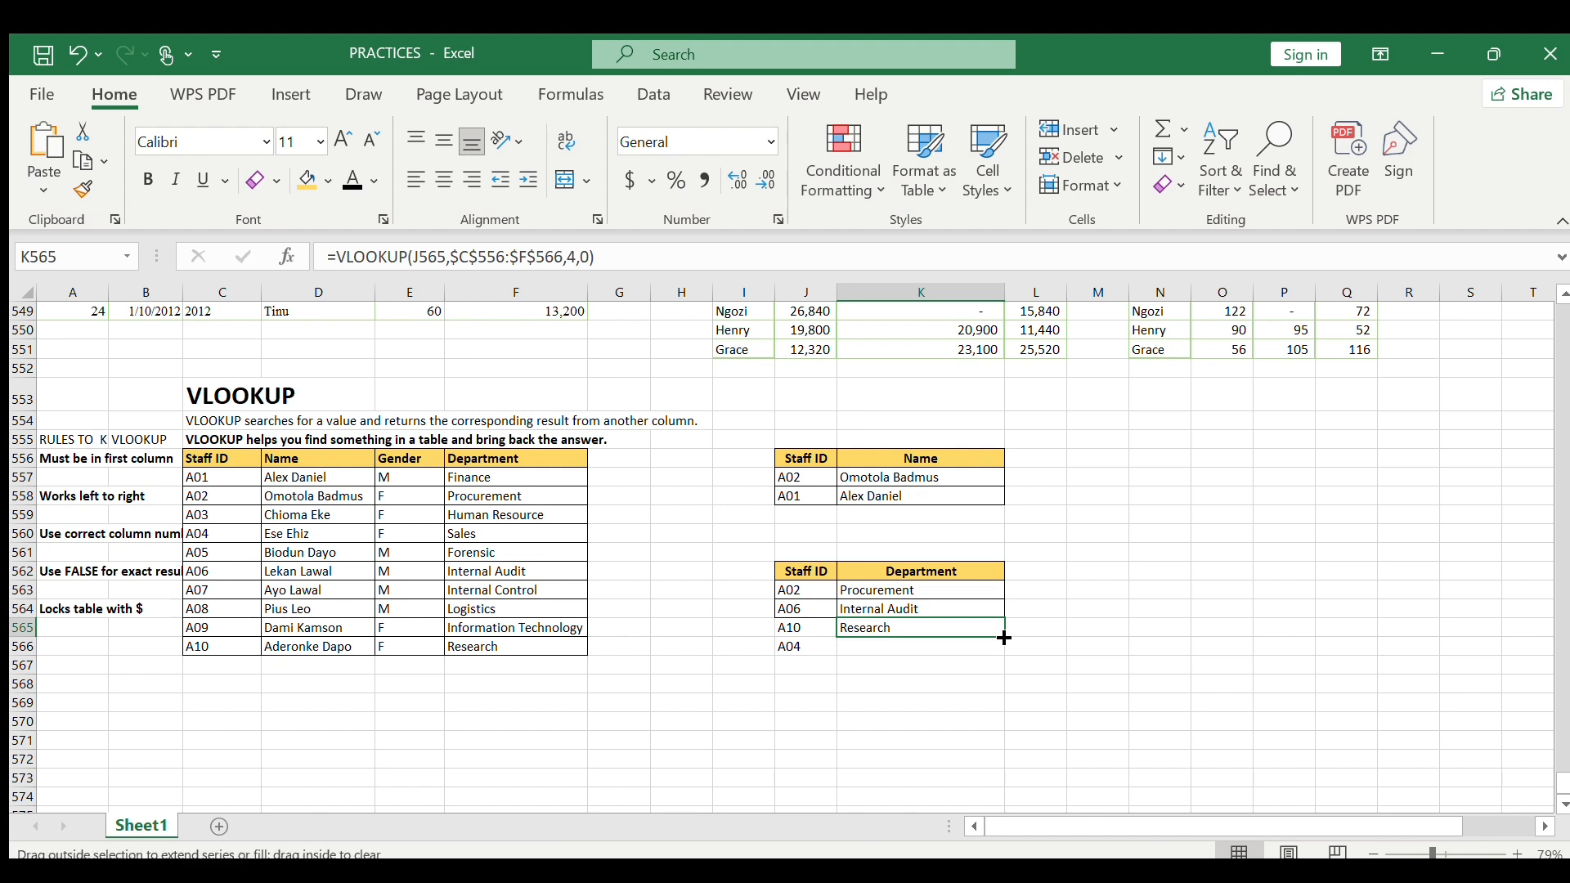
left_click_drag(998, 638, 1008, 658)
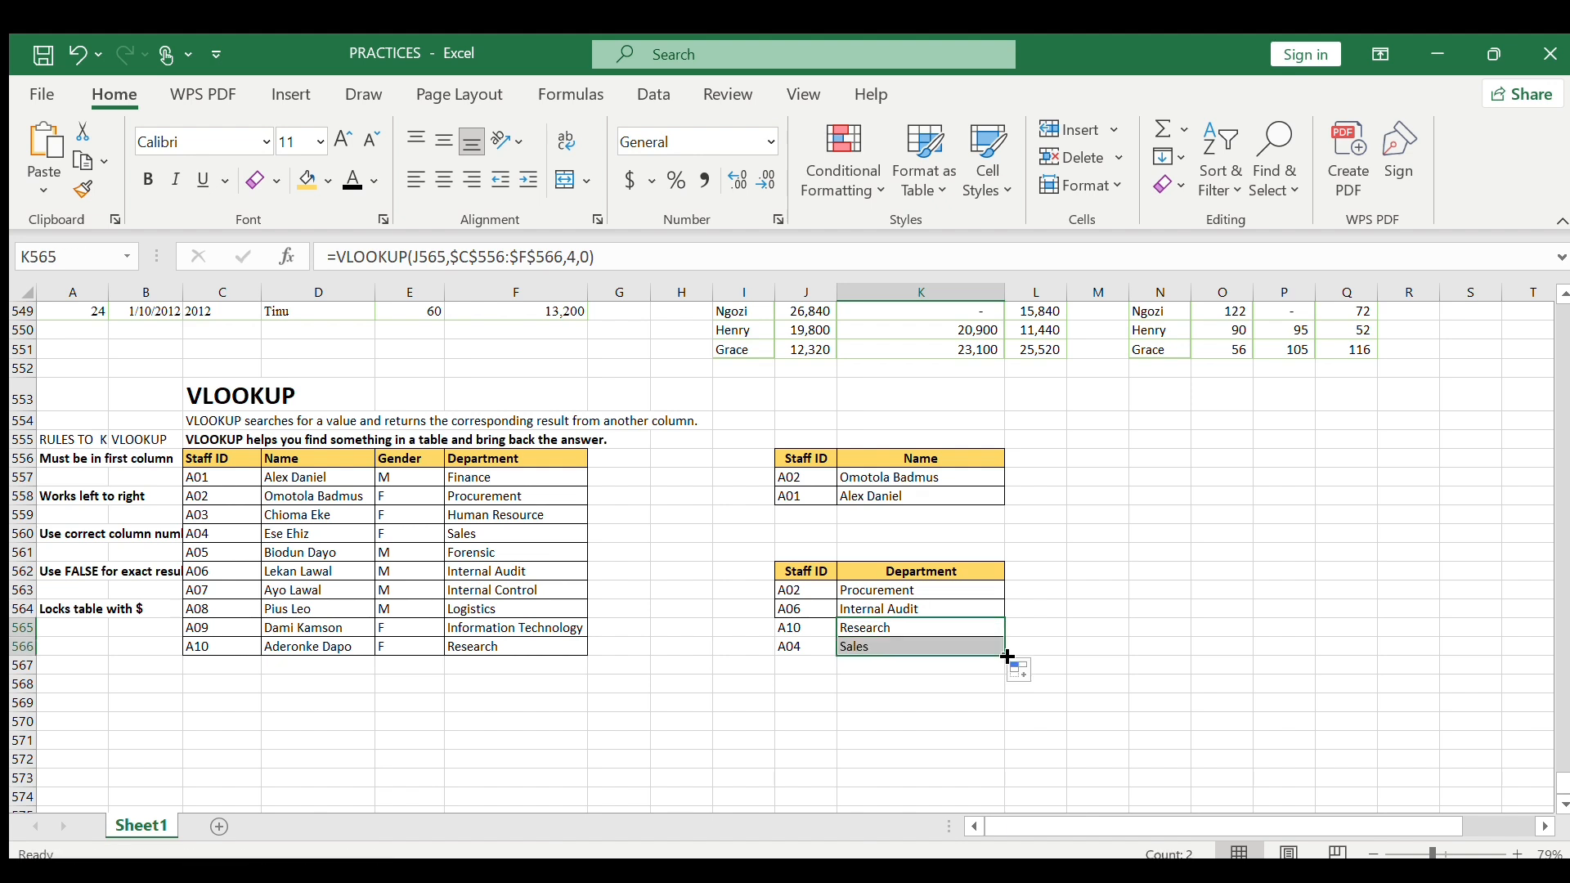